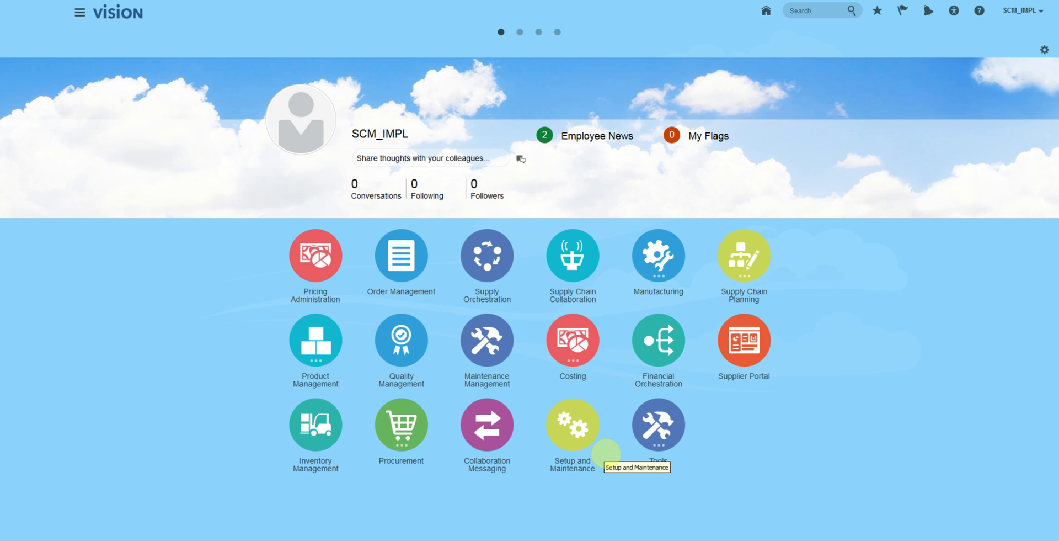
# Open Setup and Maintenance and switch the setup offering to Procurement.
pyautogui.click(568, 421)
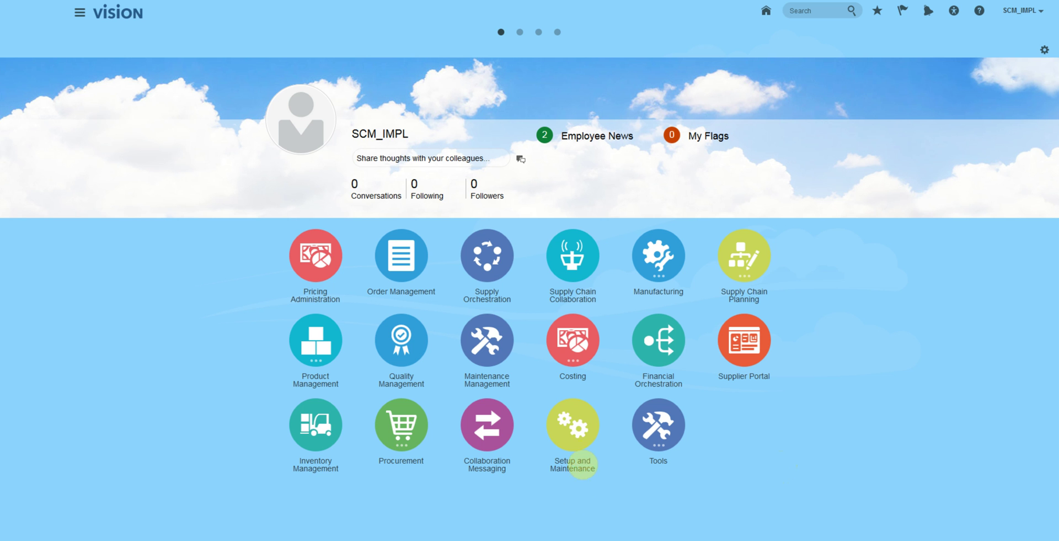
pyautogui.click(574, 425)
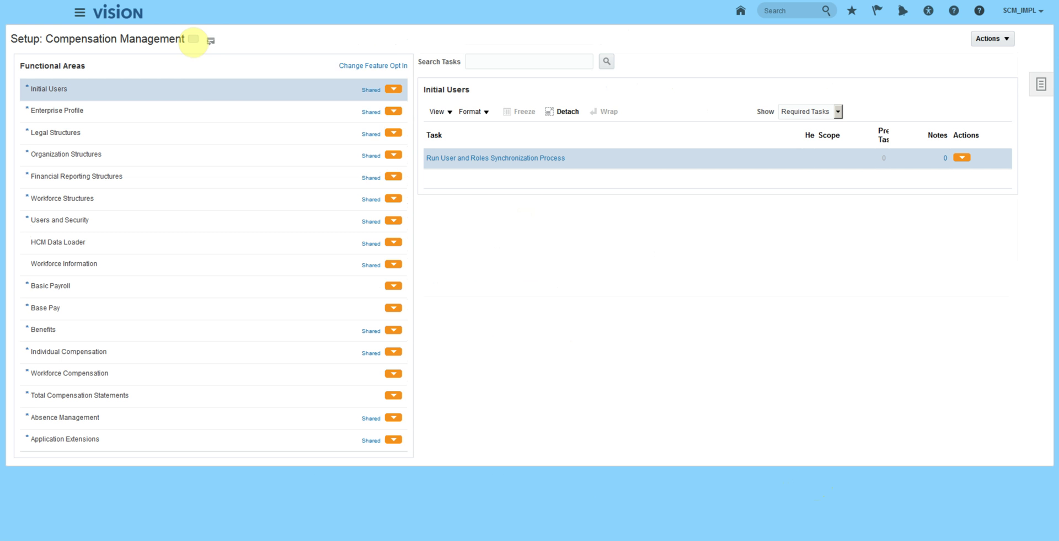
pyautogui.click(193, 39)
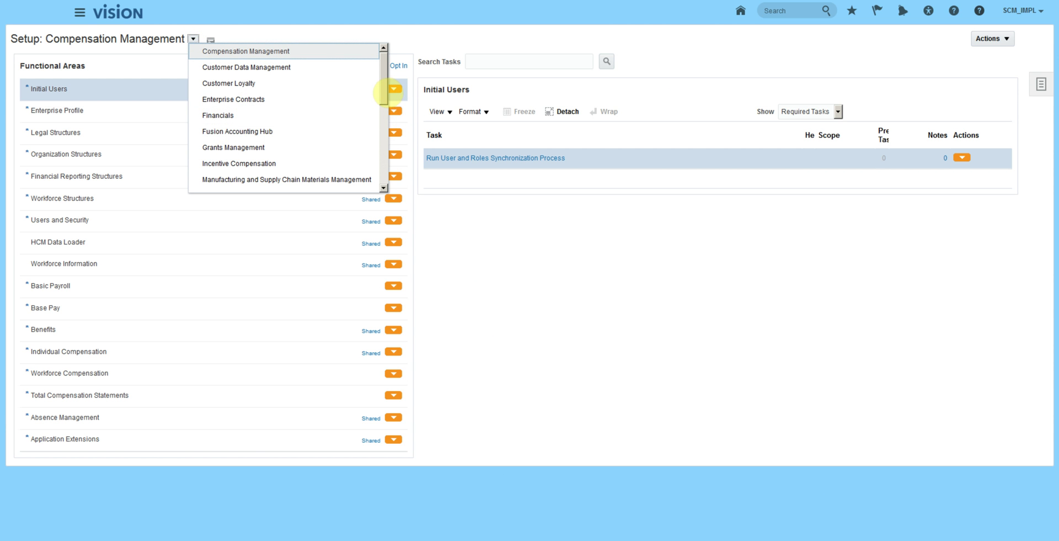
pyautogui.moveTo(383, 90); pyautogui.dragTo(377, 127)
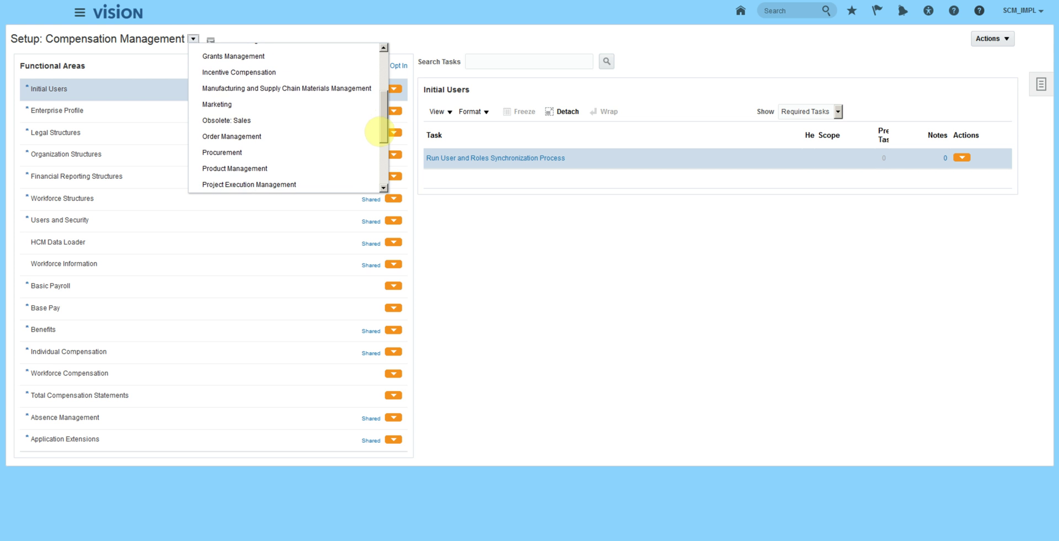
pyautogui.click(253, 152)
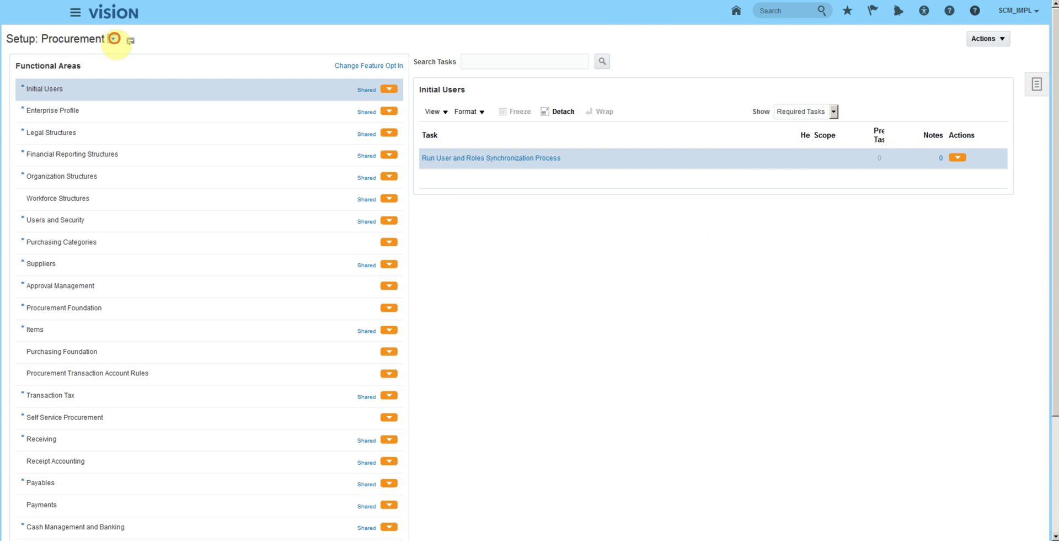
pyautogui.click(113, 38)
pyautogui.click(533, 36)
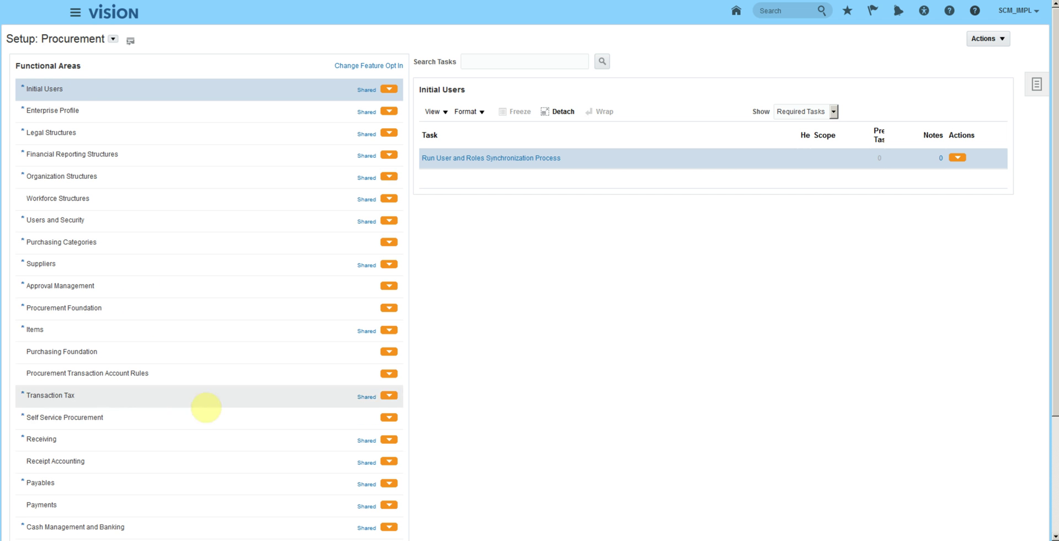
# Show all tasks, not only the required ones, for the Self Service Procurement functional area.
pyautogui.click(164, 418)
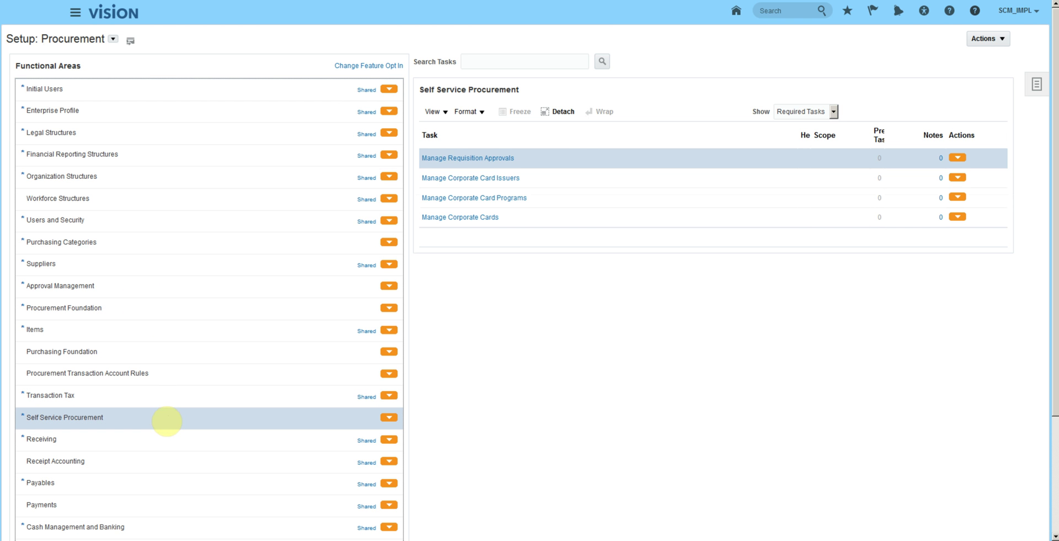
pyautogui.click(834, 111)
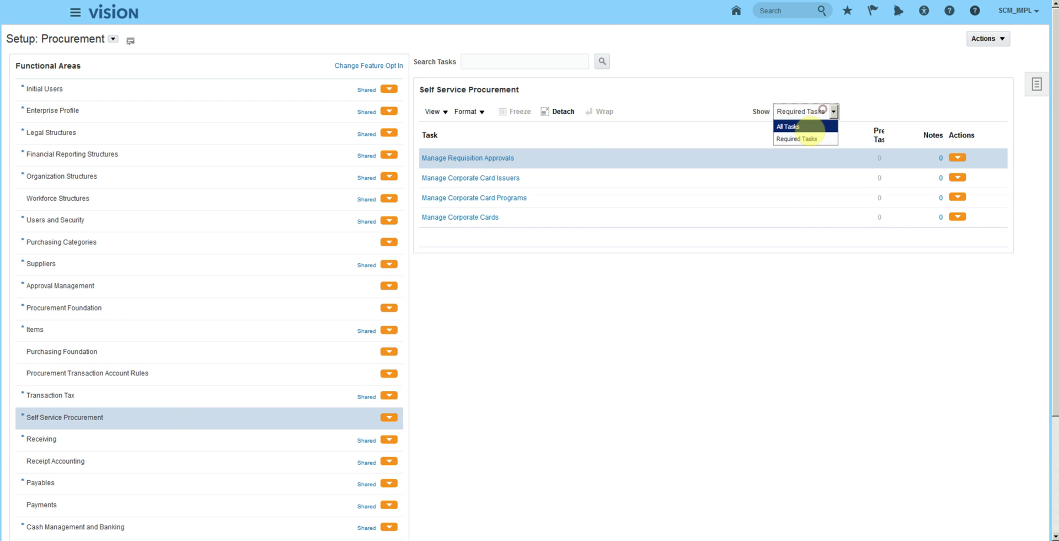
pyautogui.click(804, 128)
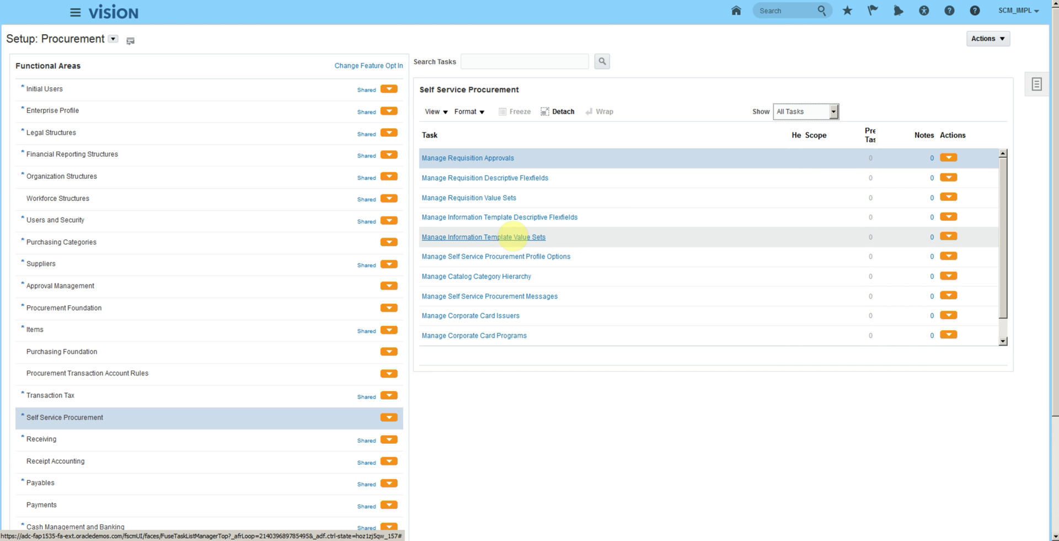
# Create an information template value set with code XX_PRC_INF_COLOR_SIZE_CLOTHES and description "Procurement Information Template - Colore Size and Name".
pyautogui.click(504, 237)
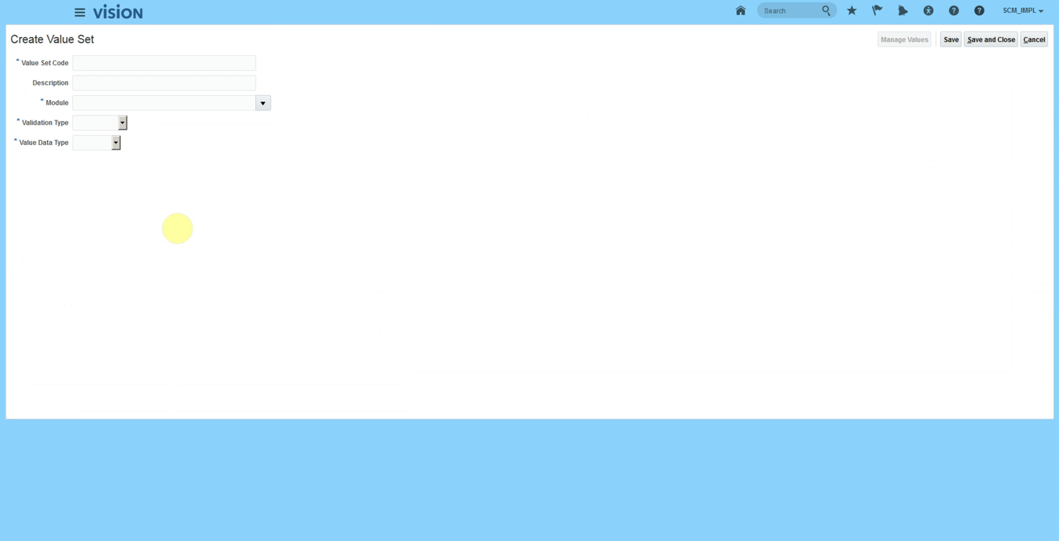
pyautogui.click(172, 63)
pyautogui.write('XX_PRC')
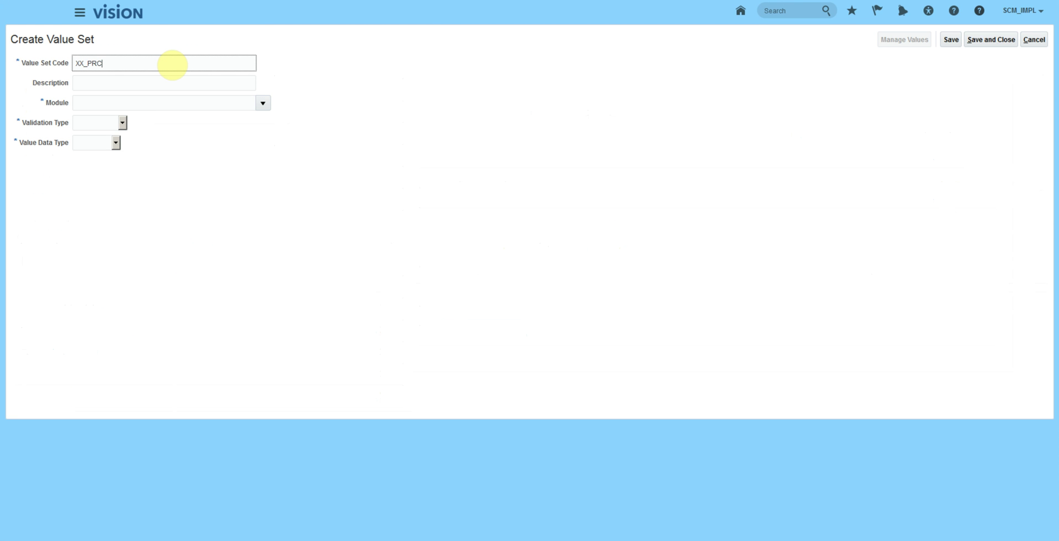
pyautogui.write('_INF_COLOR_SIZE_CLOTHES')
pyautogui.press('Tab')
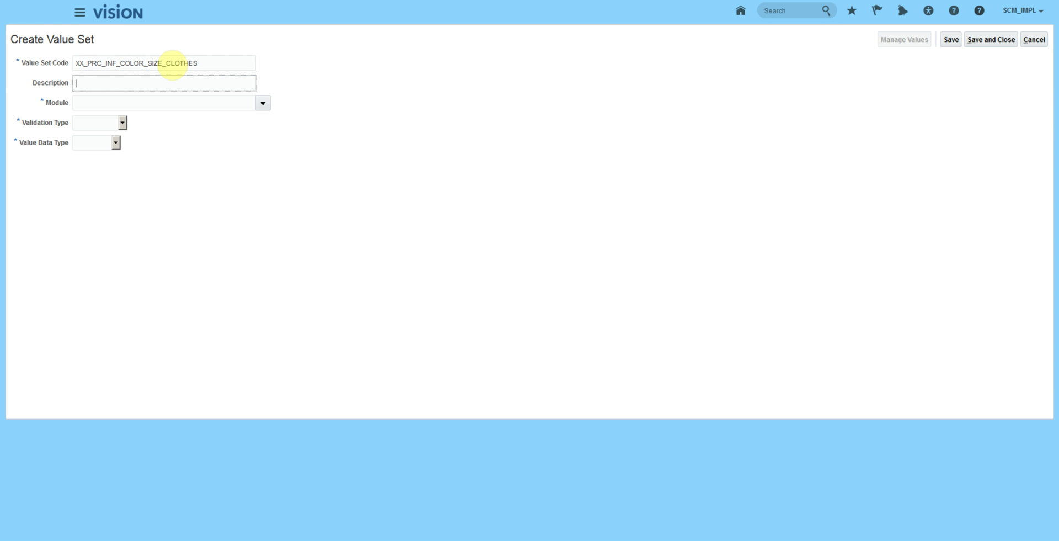
pyautogui.write('Procurement Information Template - C')
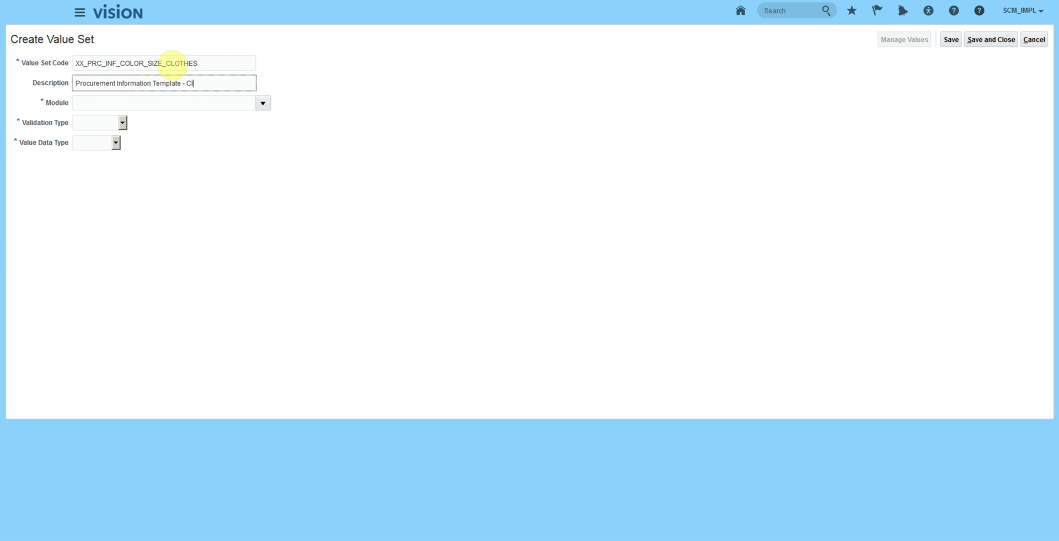
pyautogui.write('olore Size and Name')
pyautogui.press('Tab')
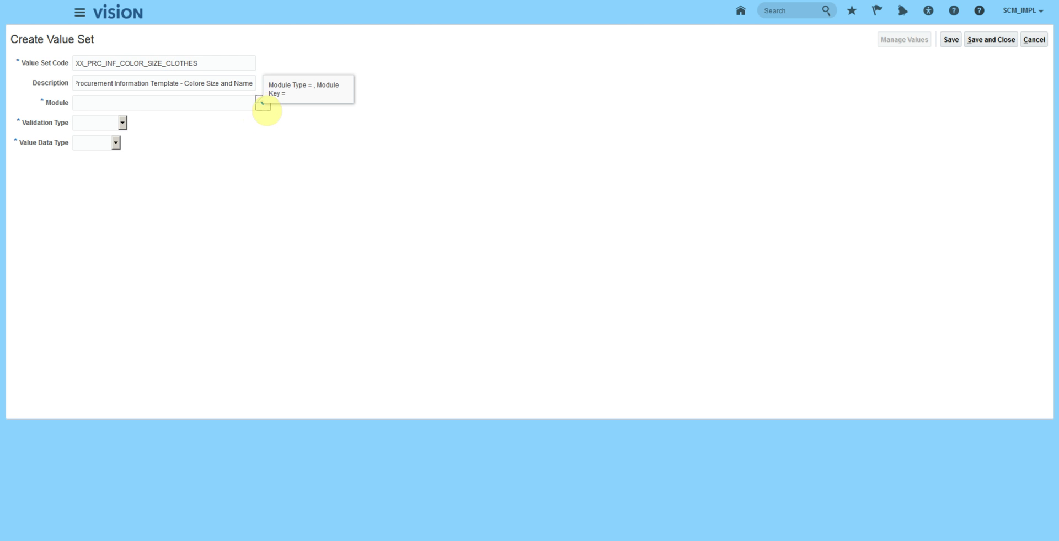
# Set the value set's module to Self Service Procurement Common Components, validation type to Format Only and value data type to Character.
pyautogui.click(263, 105)
pyautogui.click(148, 138)
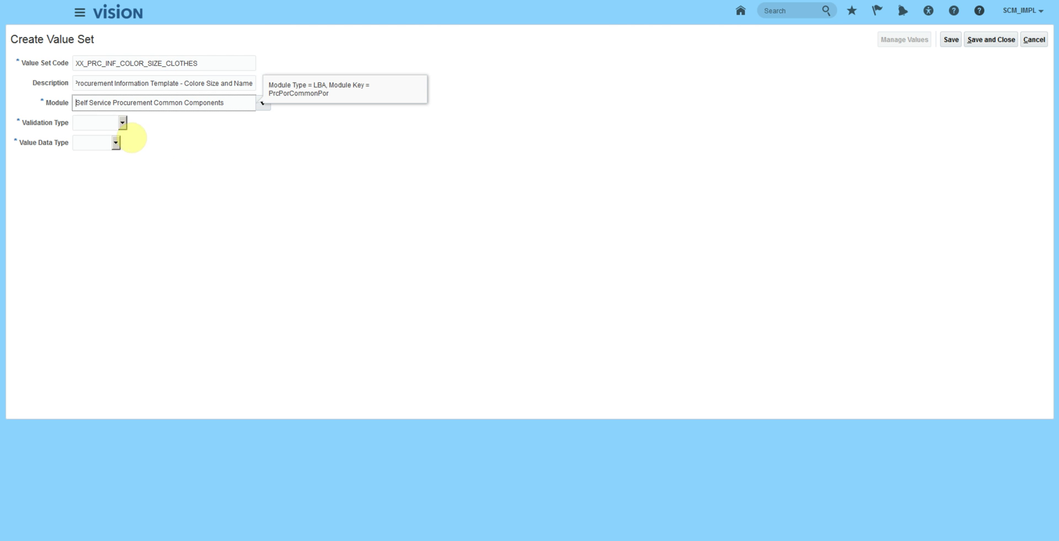
pyautogui.click(110, 123)
pyautogui.click(98, 149)
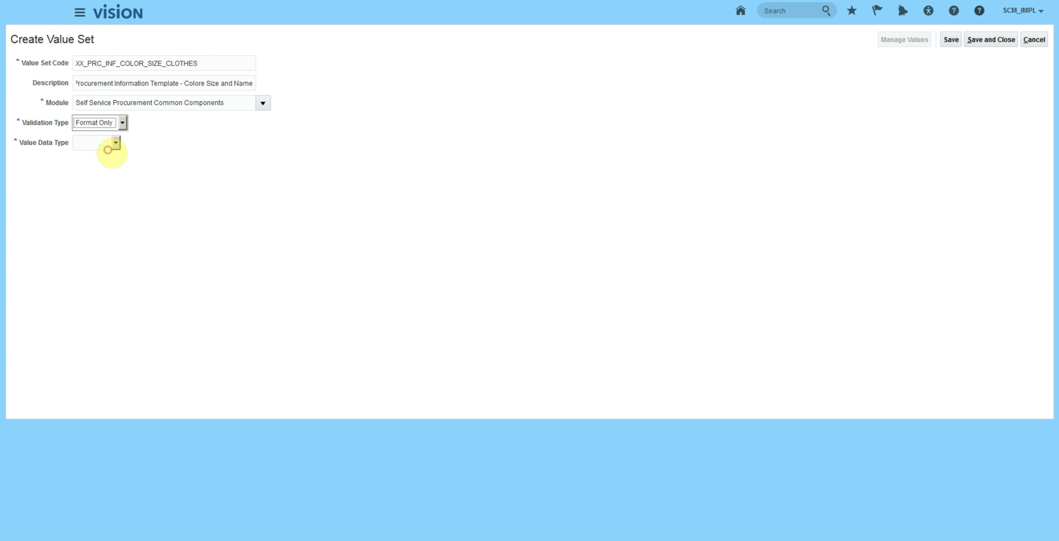
pyautogui.click(114, 144)
pyautogui.click(115, 142)
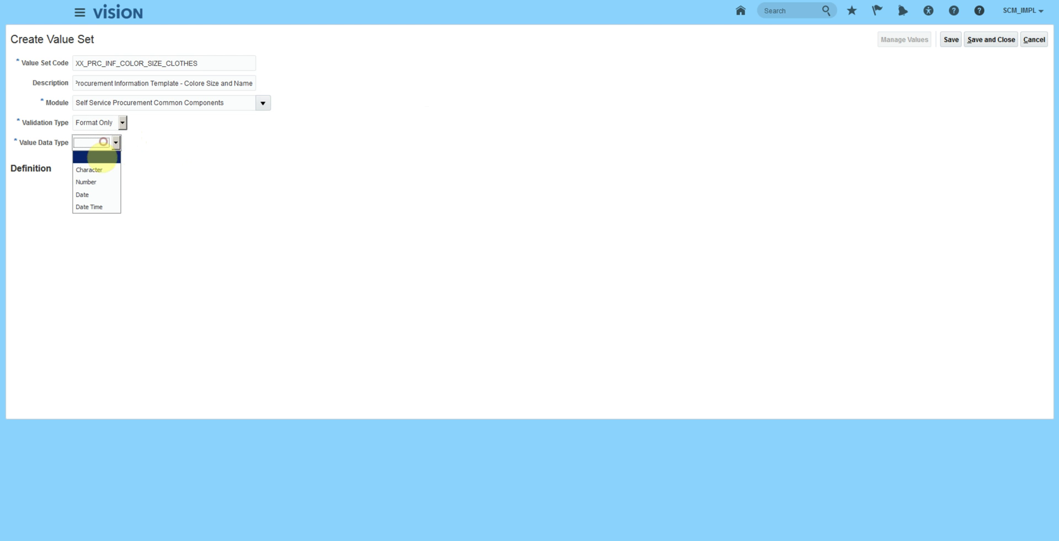
pyautogui.click(91, 168)
# Define the value subtype as Text with a maximum length of 150, then save the value set and return to the setup tasks.
pyautogui.click(121, 123)
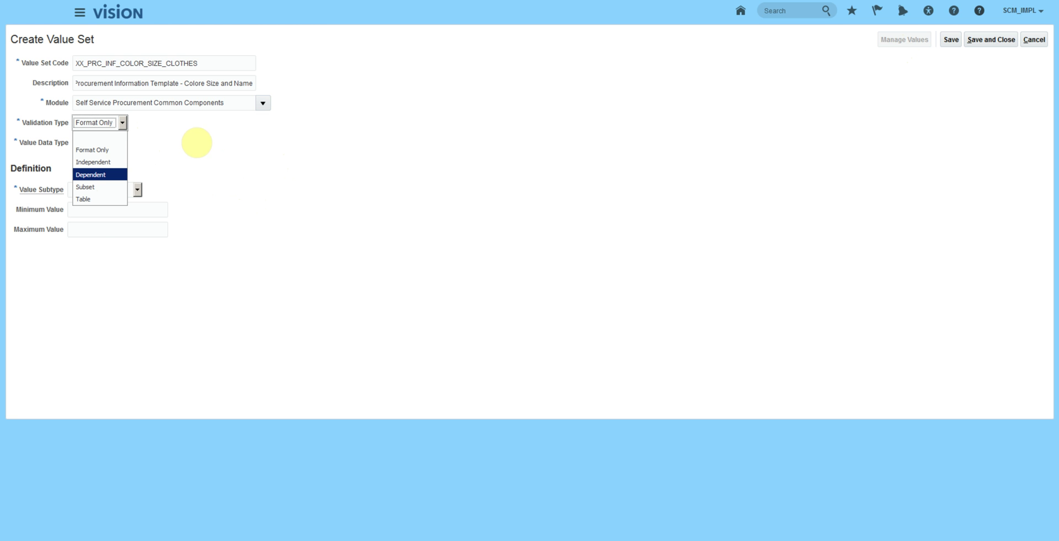
pyautogui.click(197, 142)
pyautogui.click(106, 188)
pyautogui.click(98, 215)
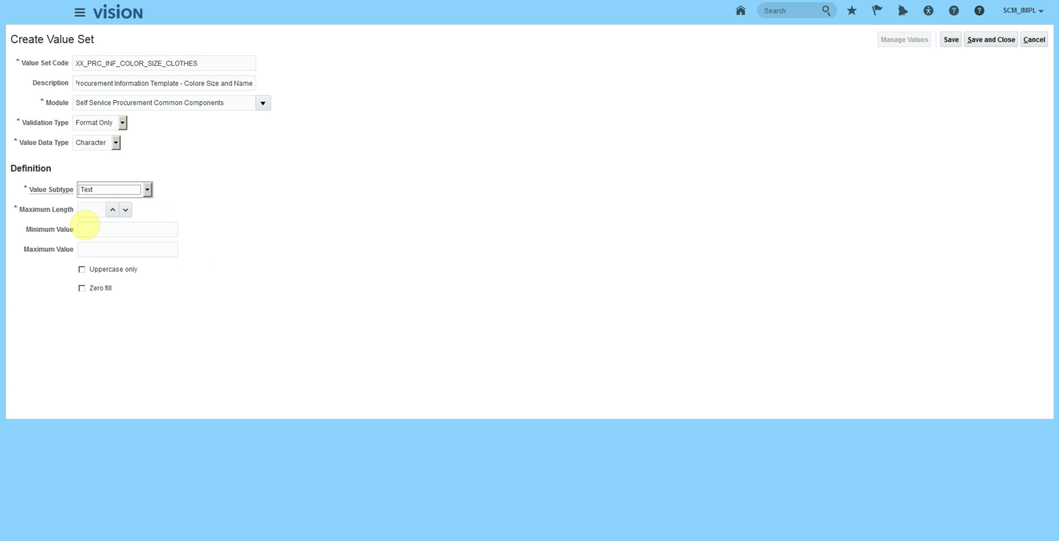
pyautogui.click(90, 210)
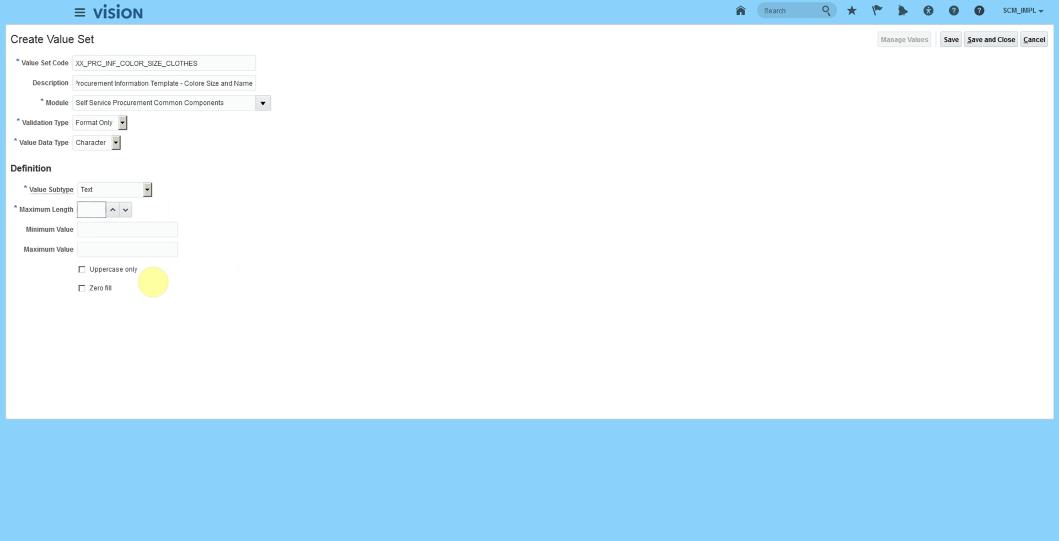
pyautogui.write('150')
pyautogui.click(988, 39)
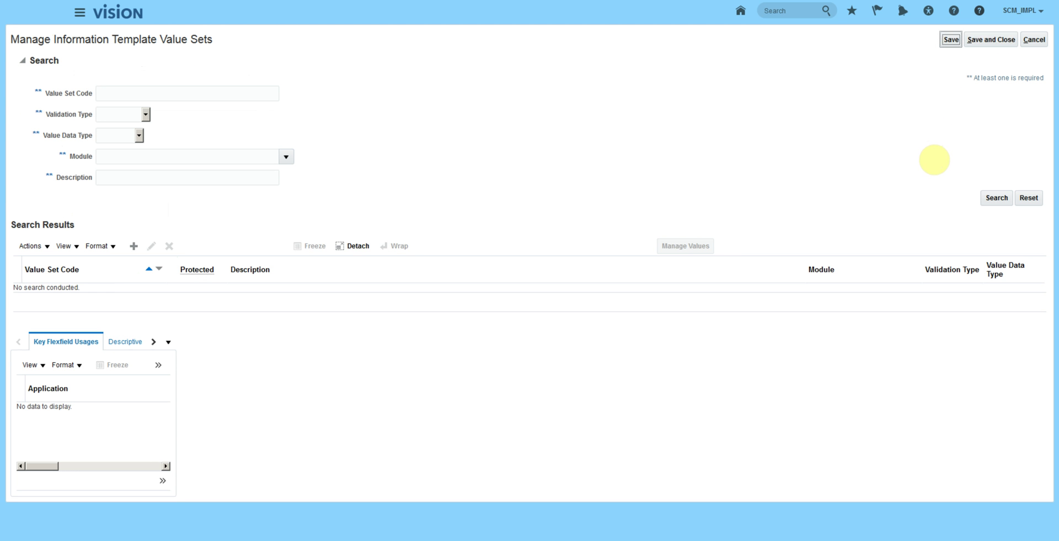
pyautogui.click(993, 38)
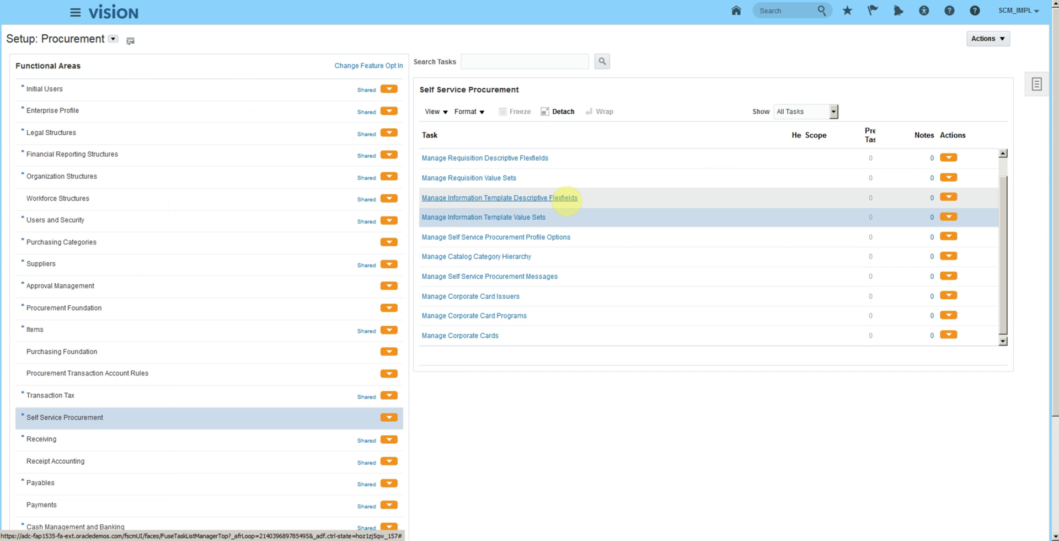
# Open the Requisition Information Template descriptive flexfield for editing and list all its existing contexts.
pyautogui.click(565, 196)
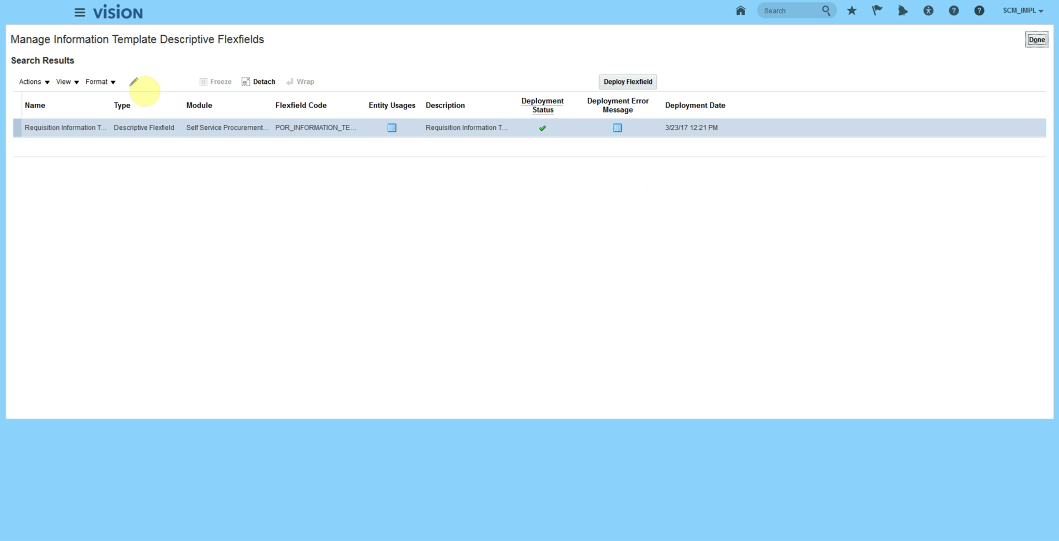
pyautogui.click(133, 82)
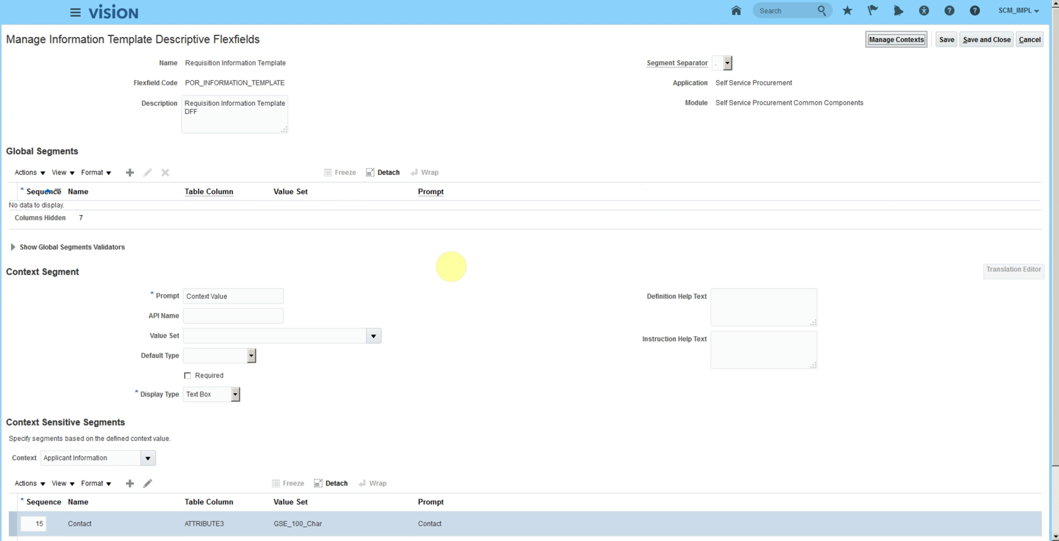
pyautogui.click(900, 36)
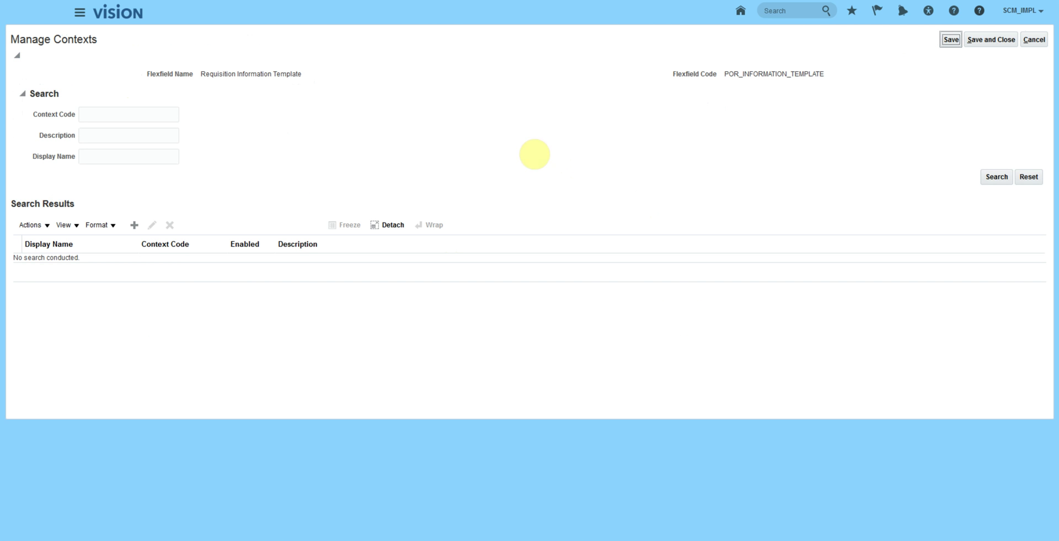
pyautogui.click(997, 176)
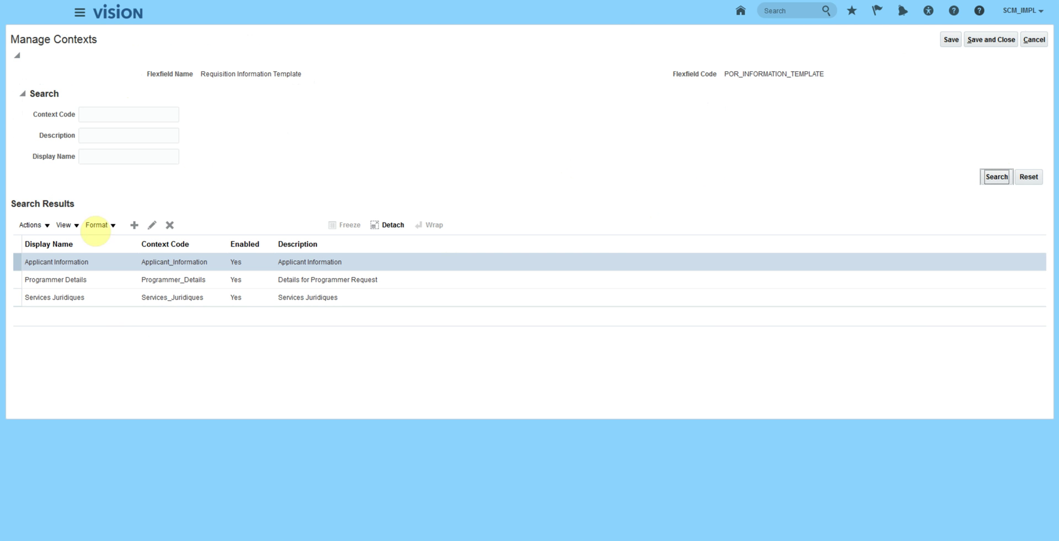
# Create and save a context with display name Clothes and description "Clothes - Name, Color and Size".
pyautogui.click(133, 225)
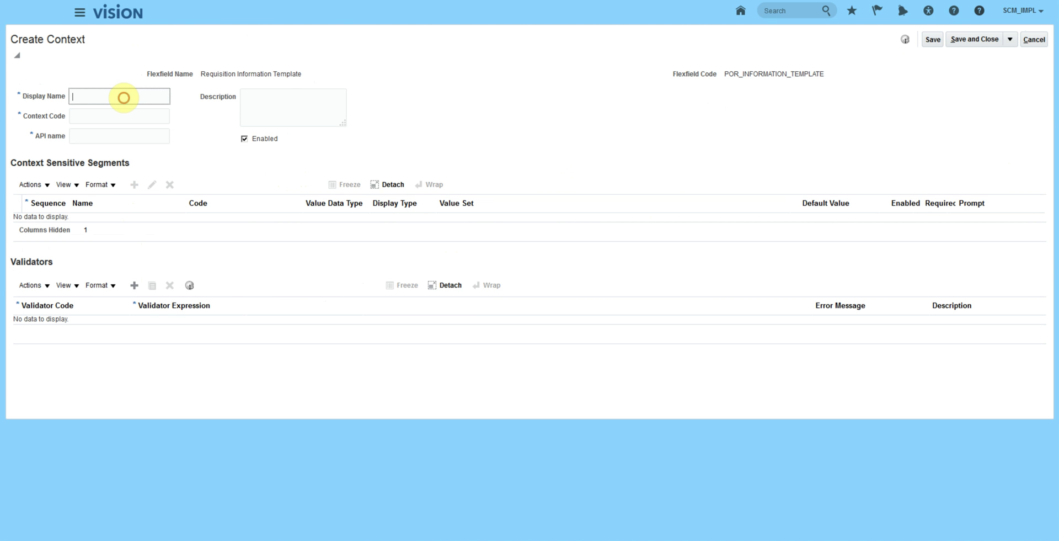
pyautogui.click(123, 96)
pyautogui.write('Clothes')
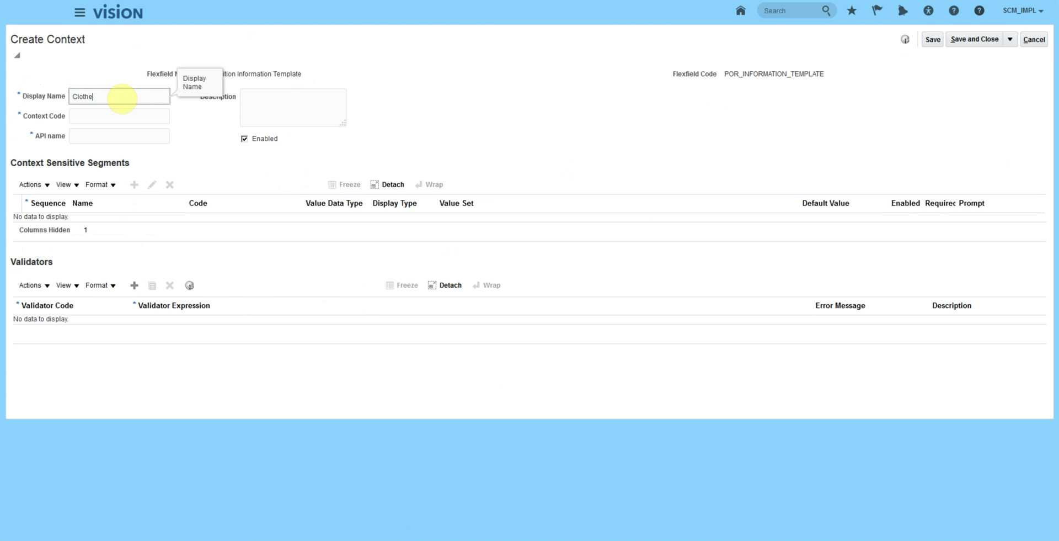
pyautogui.click(293, 102)
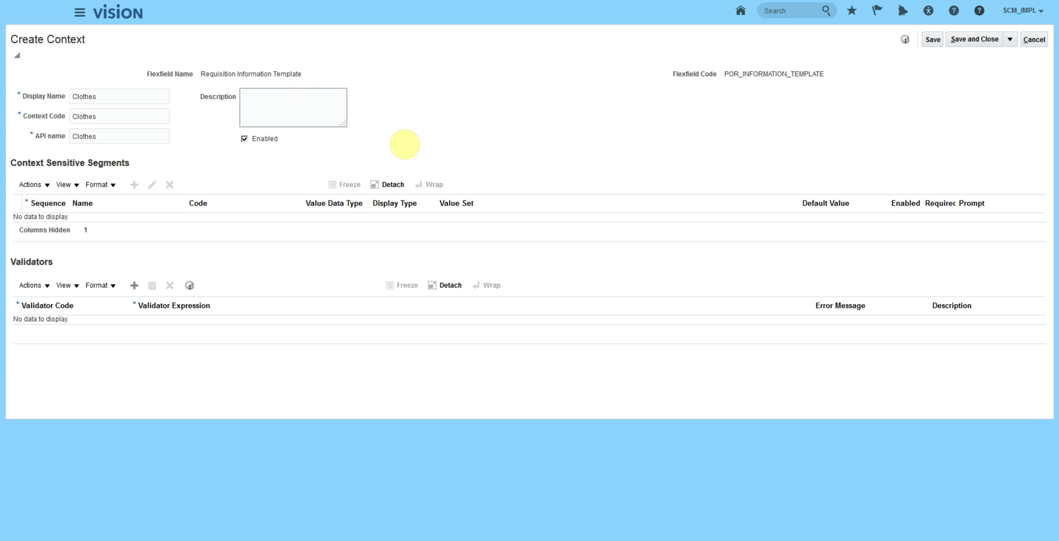
pyautogui.write('Clothes - Color Size')
pyautogui.write('and Size')
pyautogui.click(273, 97)
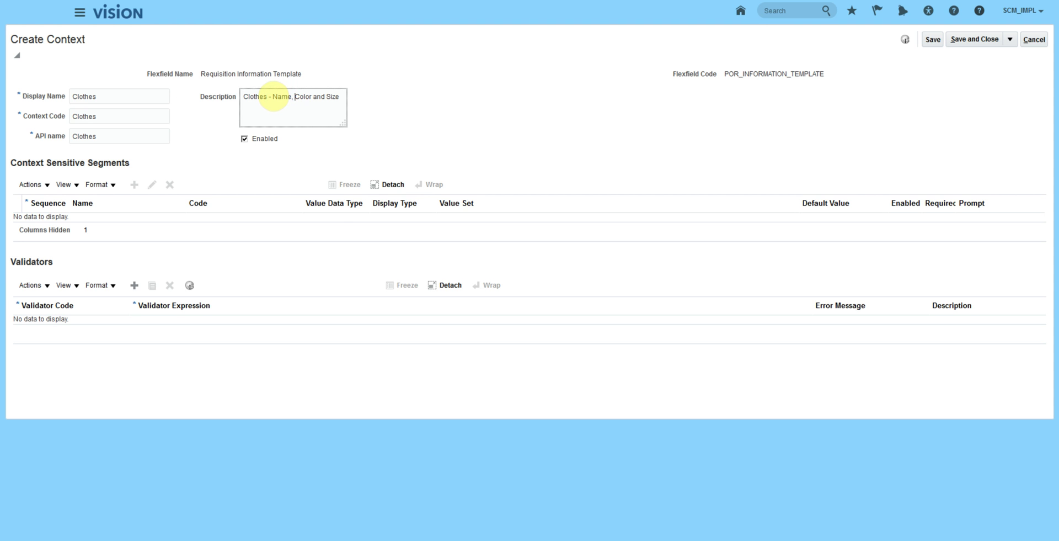
pyautogui.moveTo(273, 96); pyautogui.dragTo(291, 96)
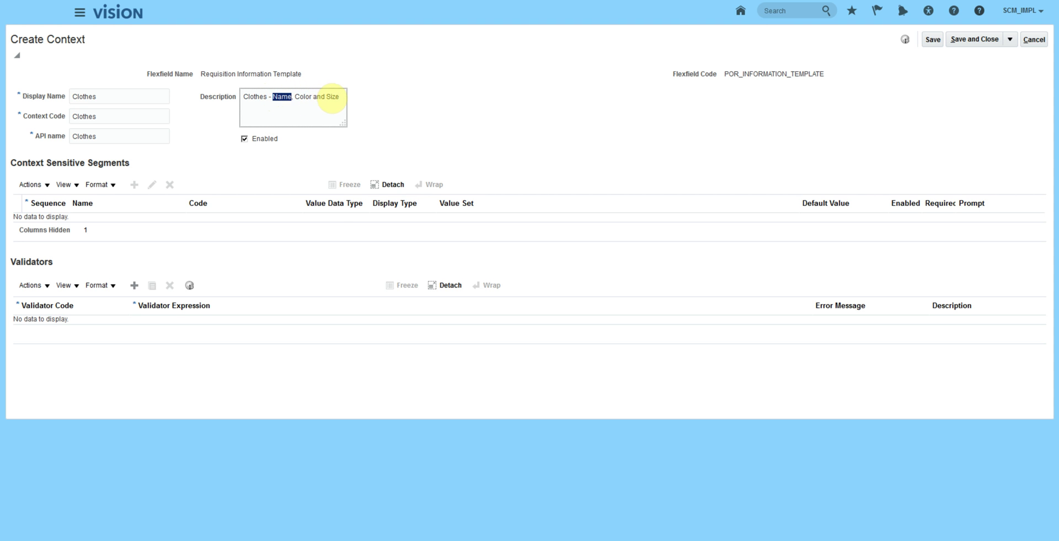
pyautogui.click(280, 100)
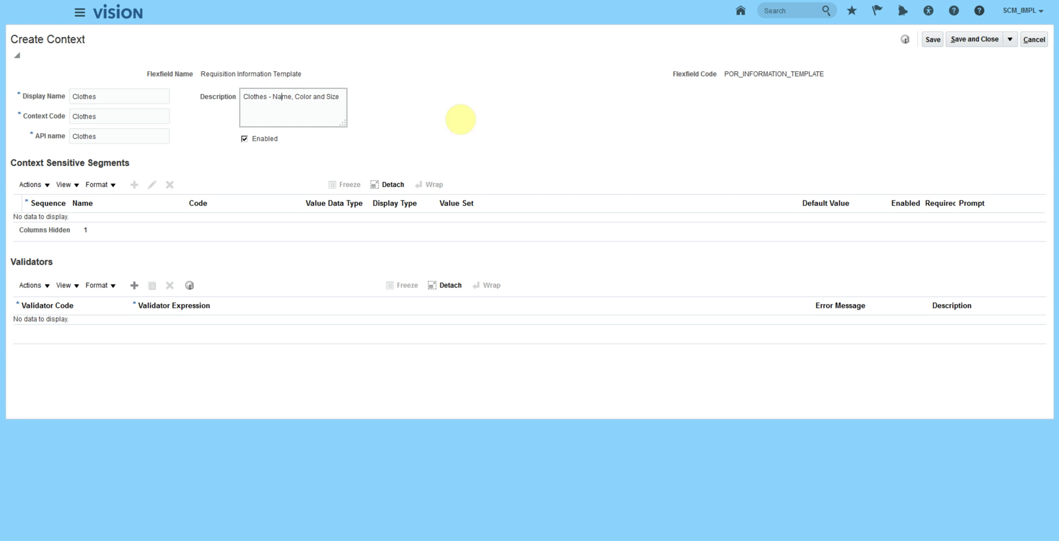
pyautogui.click(933, 39)
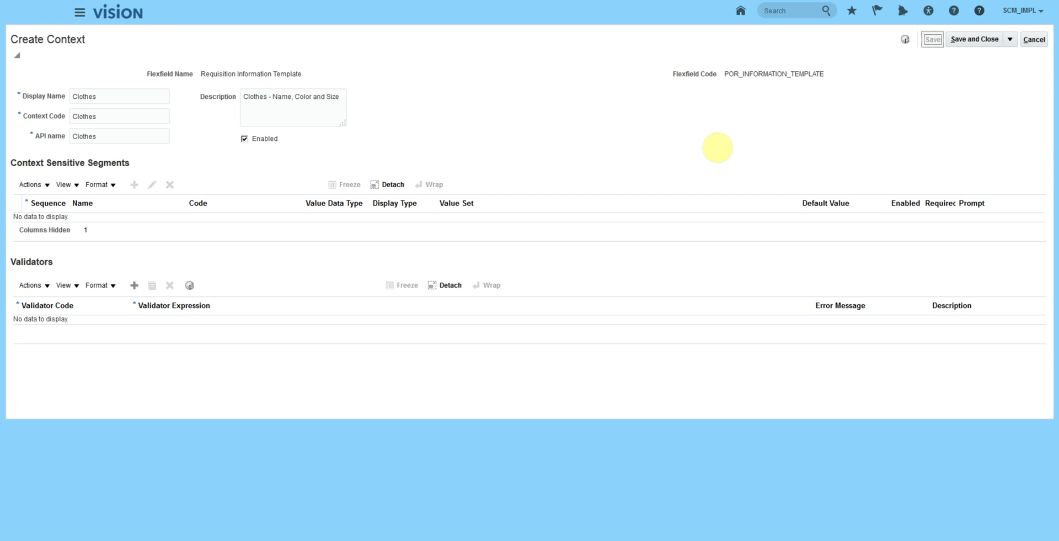
# Start a new context-sensitive segment in the Clothes context, named Employee Name, with data type Character.
pyautogui.click(134, 184)
pyautogui.click(246, 116)
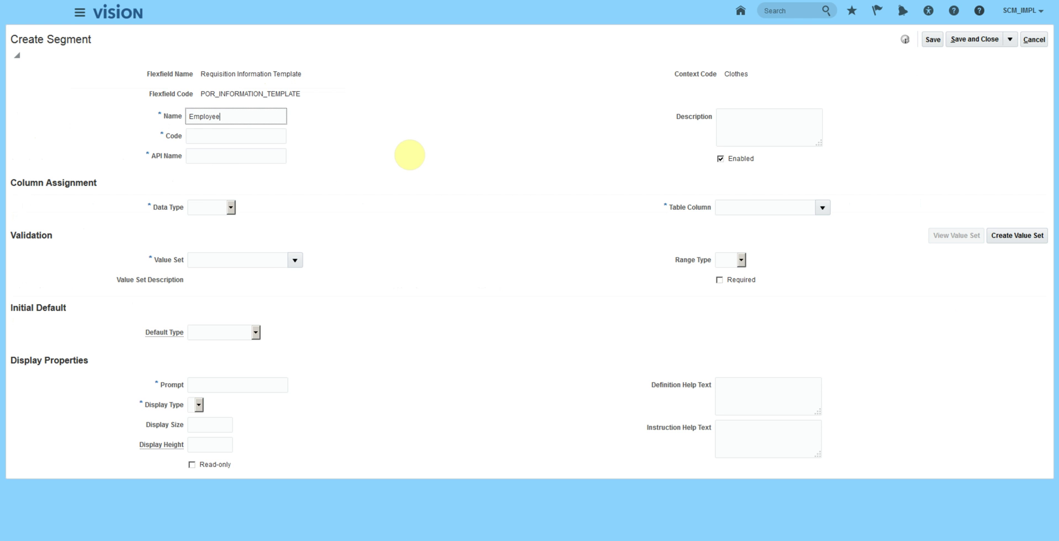
pyautogui.write('Employee Name')
pyautogui.click(208, 206)
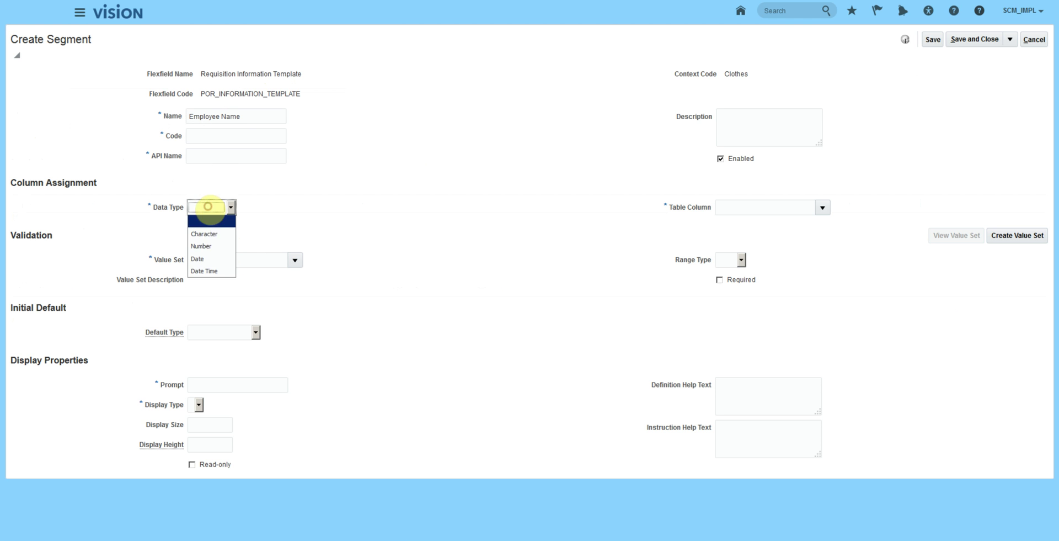
pyautogui.click(204, 234)
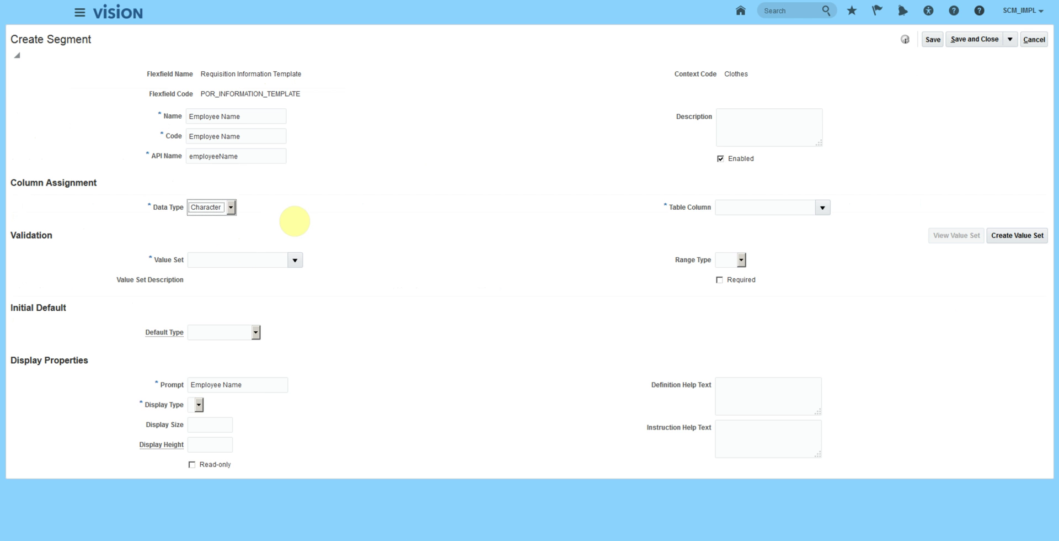
# Assign value set XX_PRC_INF_COLOR_SIZE_CLOTHES and display size 40 to the Employee Name segment, then save it and start another.
pyautogui.click(236, 258)
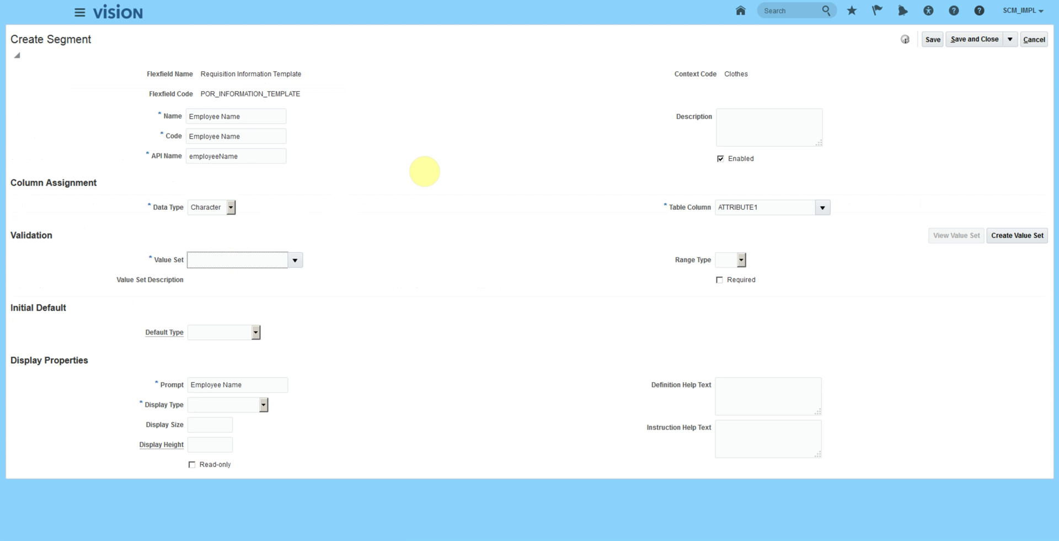
pyautogui.press('Tab')
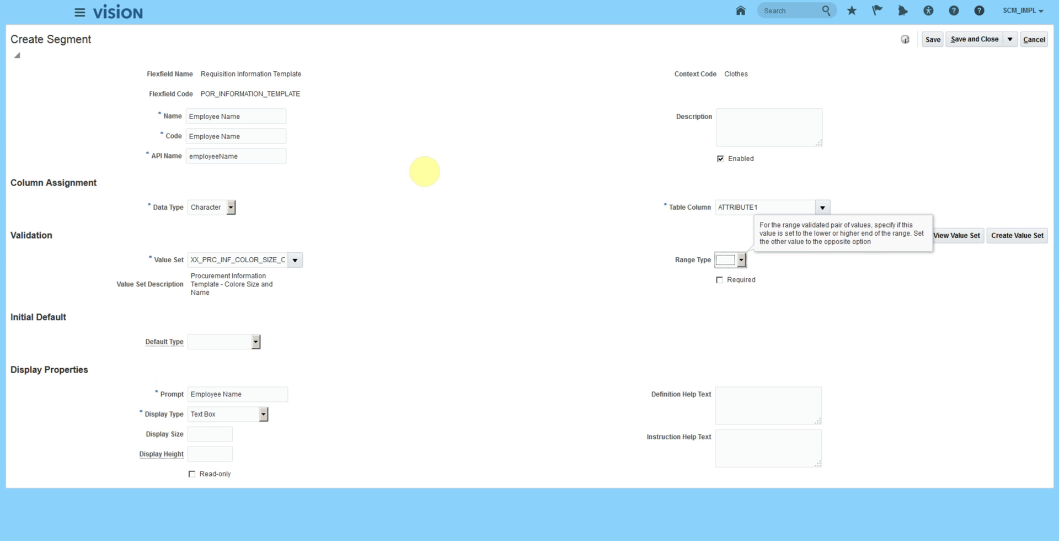
pyautogui.click(221, 435)
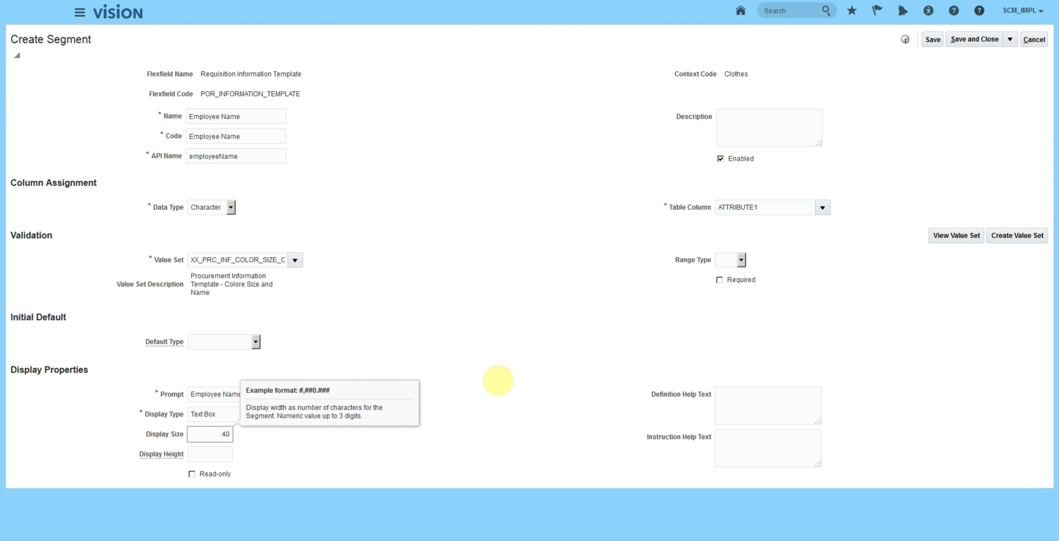
pyautogui.click(1011, 39)
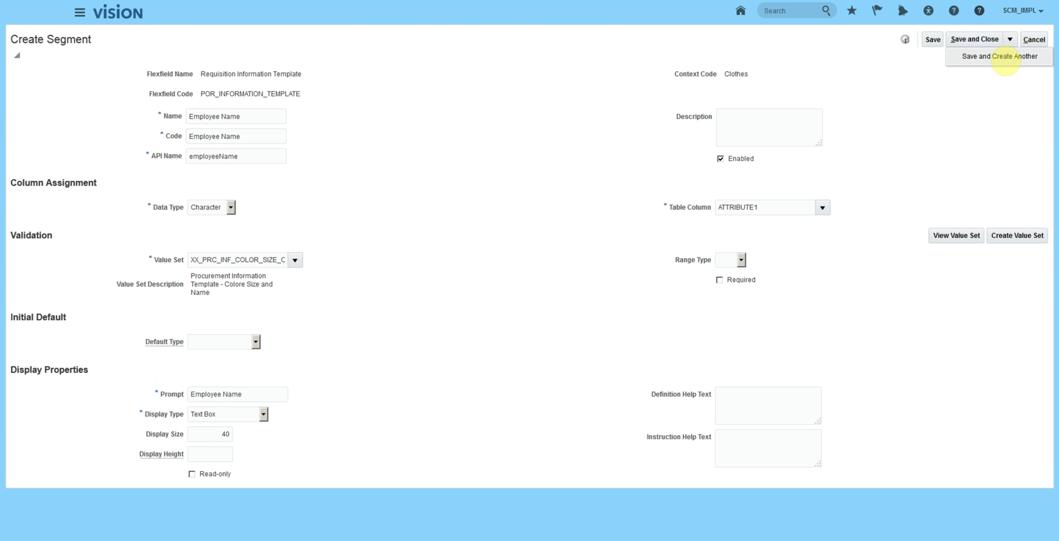
pyautogui.click(1006, 57)
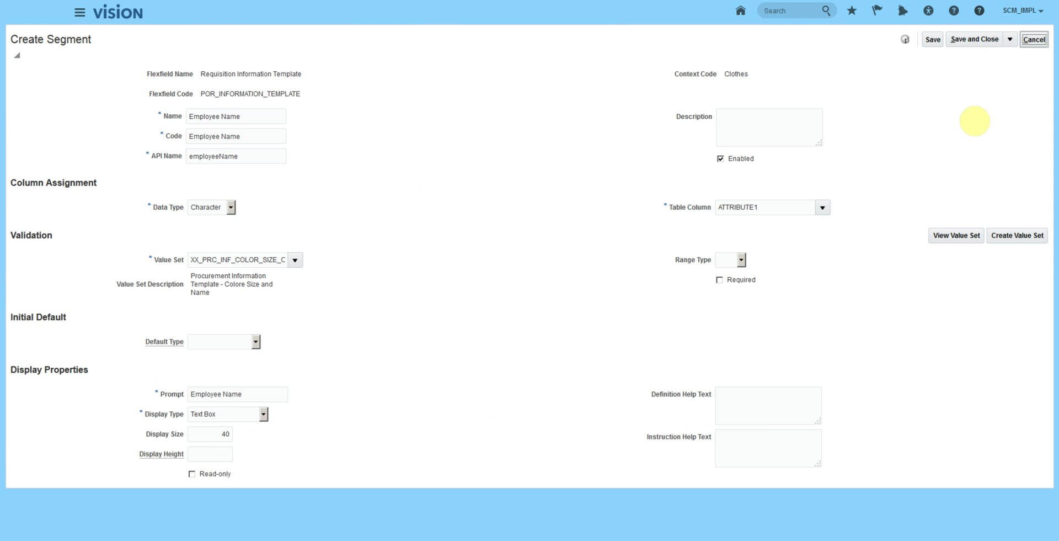
# Name the new segment Jacket Size and set its data type to Character.
pyautogui.click(243, 116)
pyautogui.write('Jacket Size')
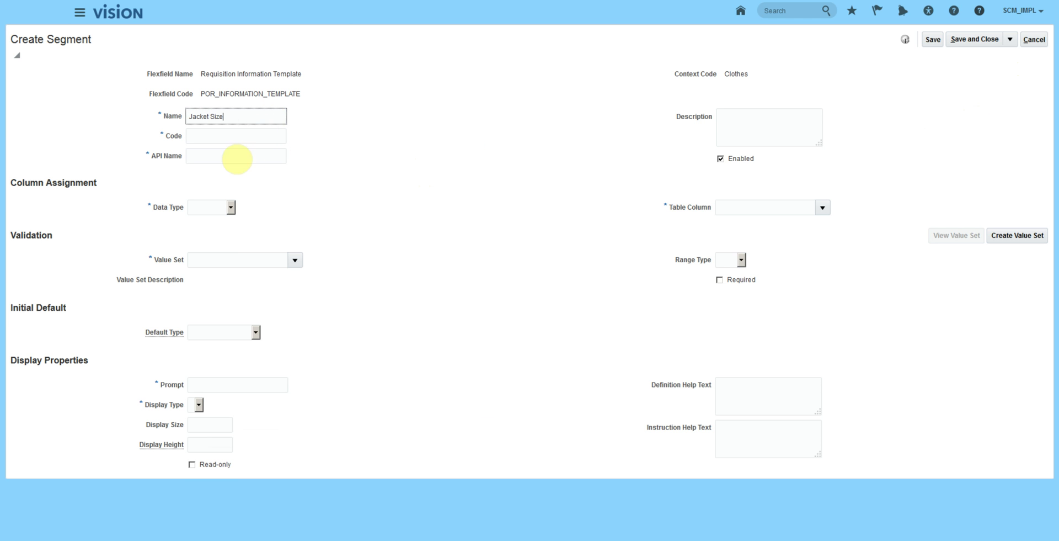
pyautogui.click(208, 207)
pyautogui.click(205, 233)
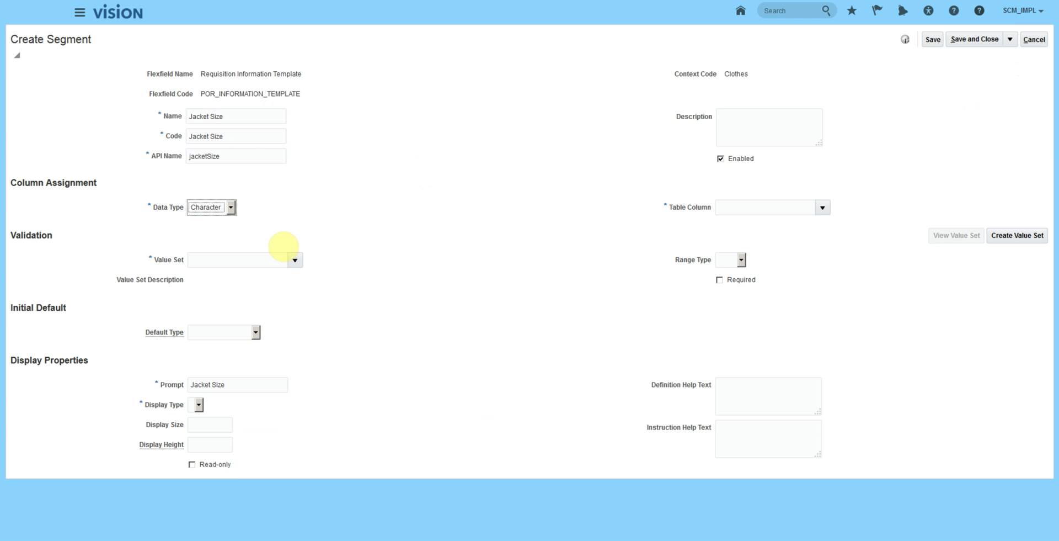
# Assign value set XX_PRC_INF_COLOR_SIZE_CLOTHES and display size 30 to the Jacket Size segment, then save it and start another.
pyautogui.click(260, 259)
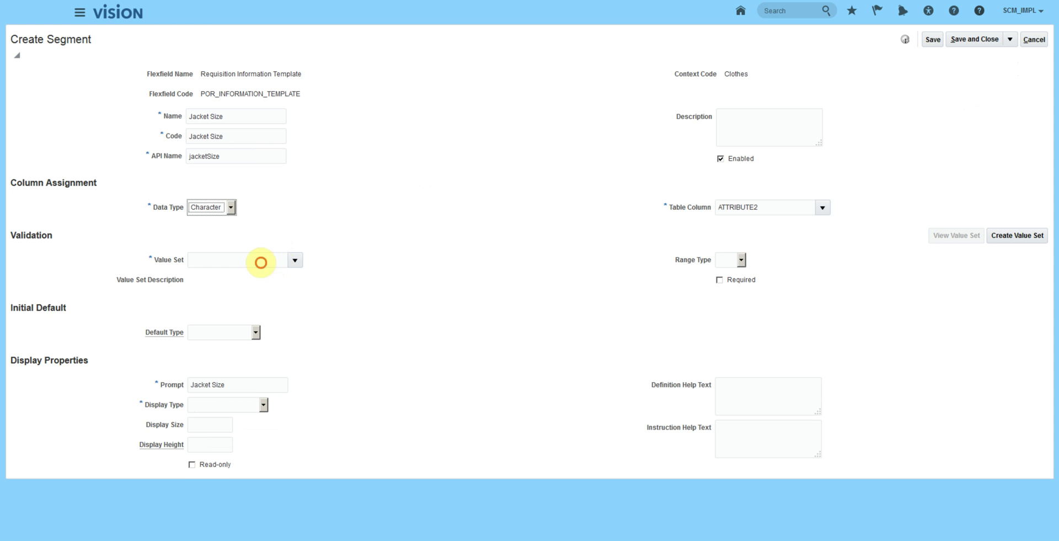
pyautogui.hotkey('ctrl', 'v')
pyautogui.press('Tab')
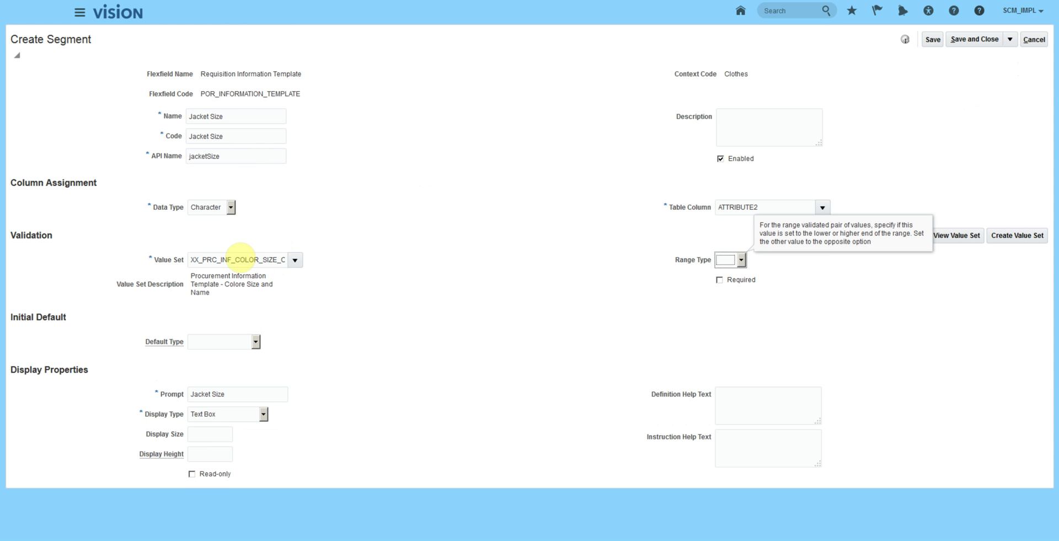
pyautogui.click(215, 433)
pyautogui.write('30')
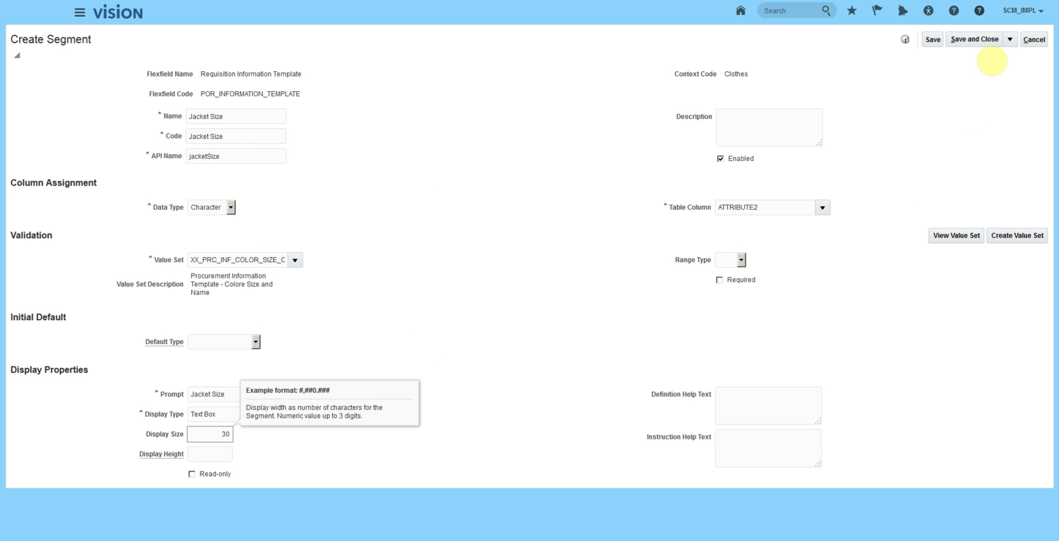
pyautogui.click(1010, 40)
pyautogui.click(992, 53)
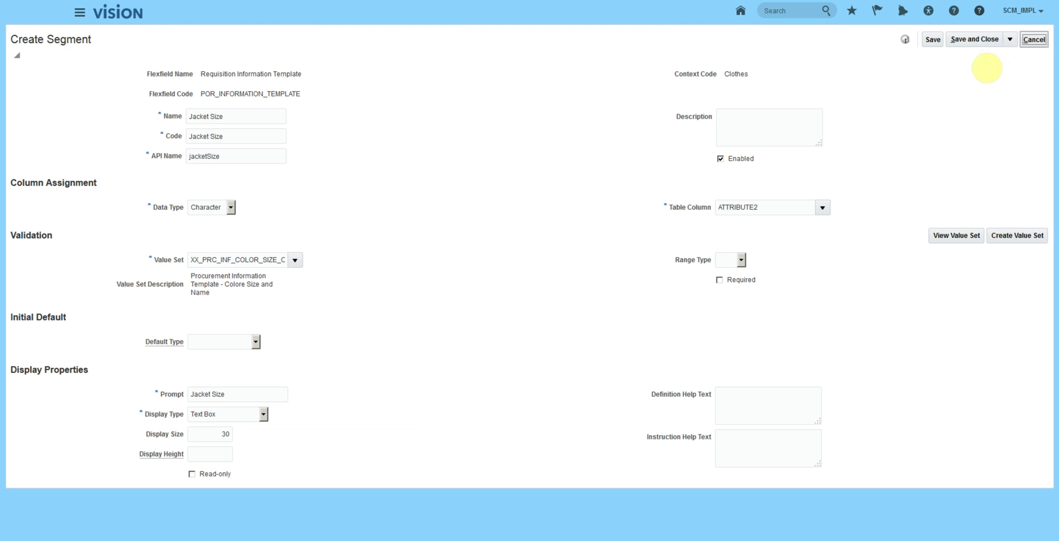
# Name the third segment Jacket Color and set its data type to Character.
pyautogui.click(213, 117)
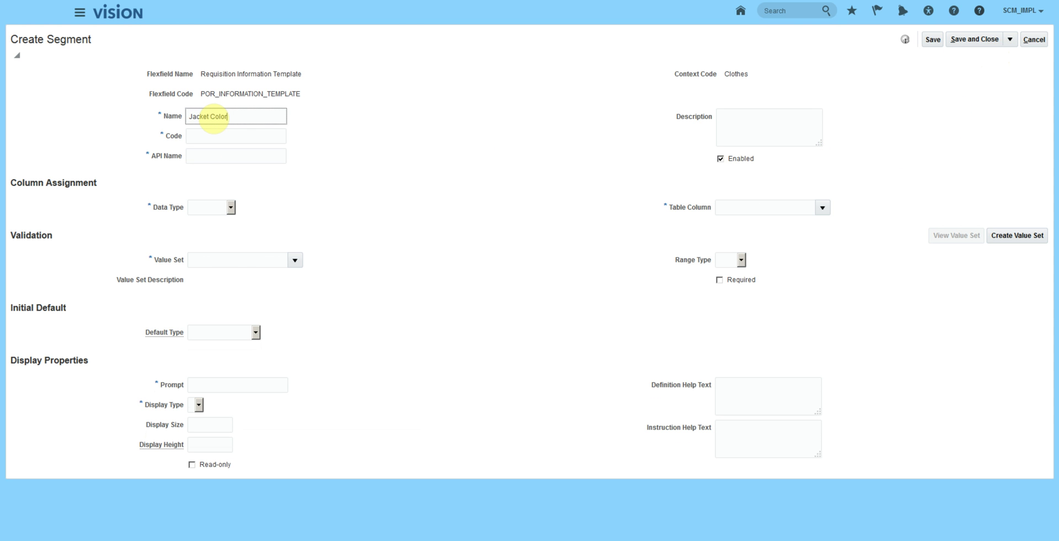
pyautogui.click(205, 207)
pyautogui.click(207, 232)
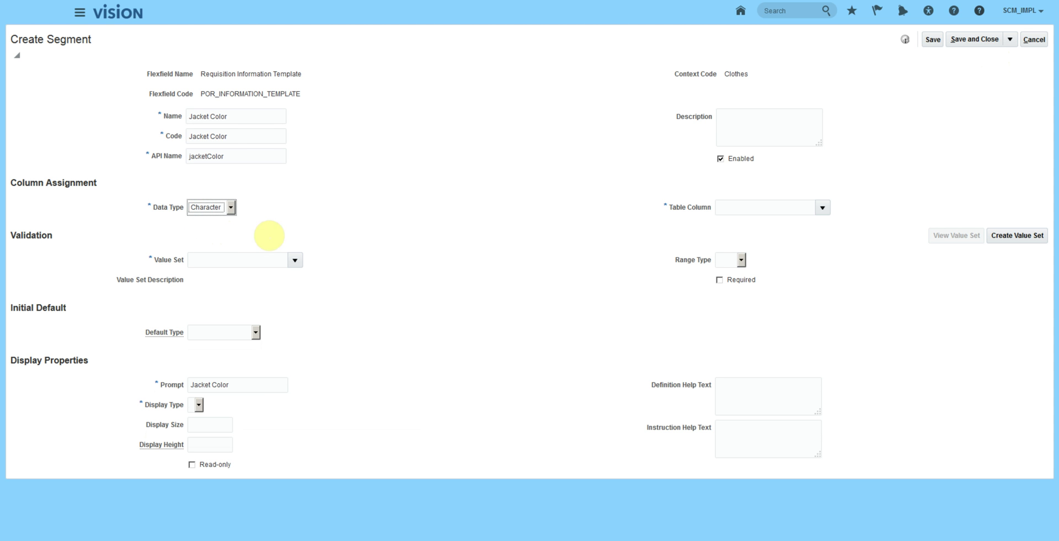
# Assign value set XX_PRC_INF_COLOR_SIZE_CLOTHES and display size 30 to the Jacket Color segment, then save and close it.
pyautogui.click(238, 256)
pyautogui.write('XX_PRC')
pyautogui.press('Tab')
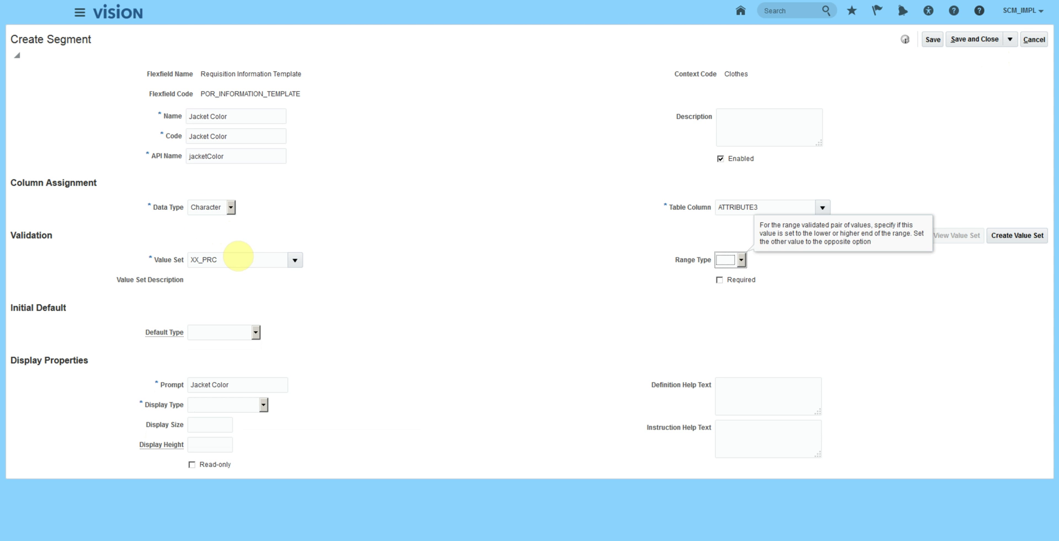
pyautogui.click(216, 434)
pyautogui.write('30')
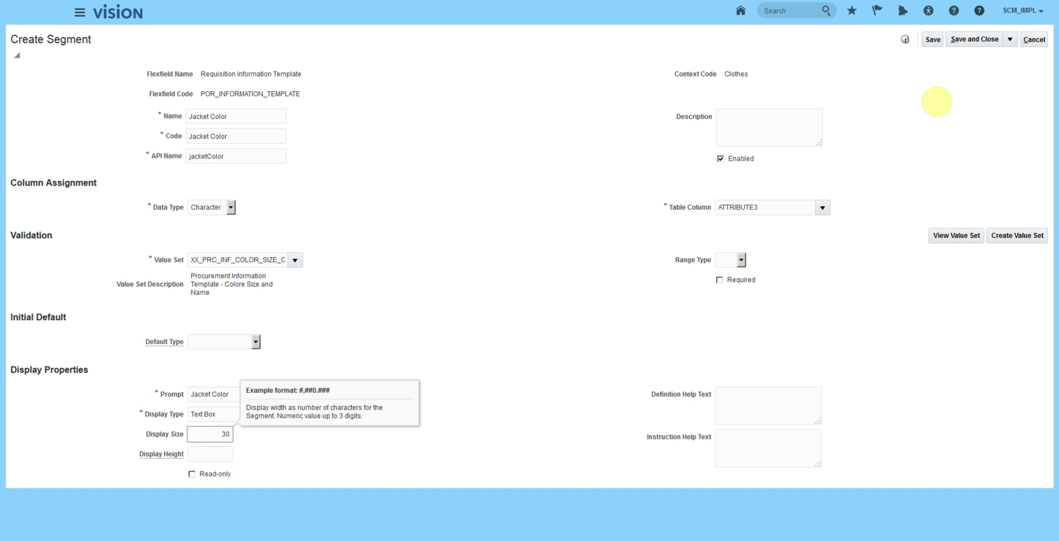
pyautogui.click(972, 39)
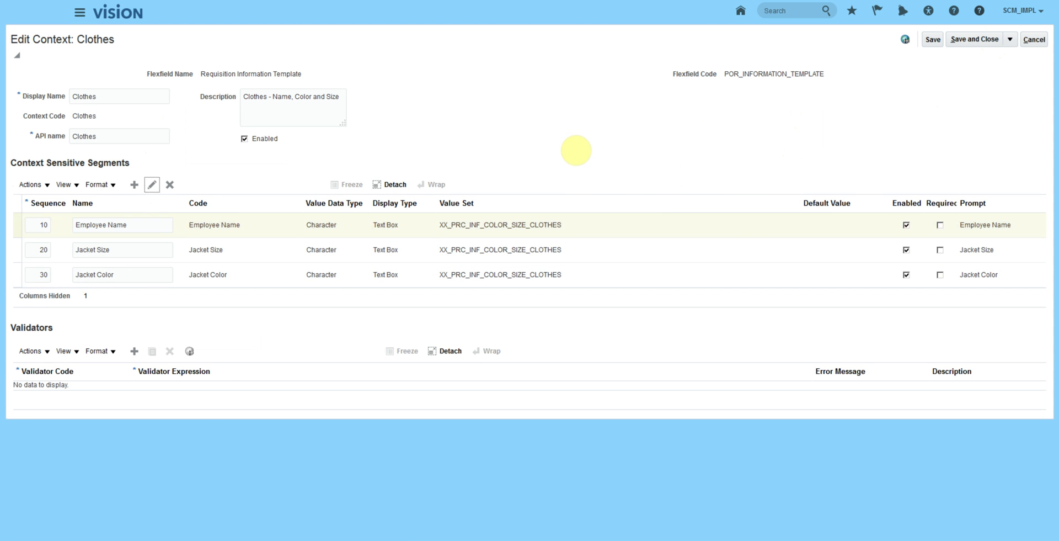
# Rename the Employee Name segment "Employee Name to be printed", set its prompt to "Employee Name to be Printed", and save it.
pyautogui.click(271, 117)
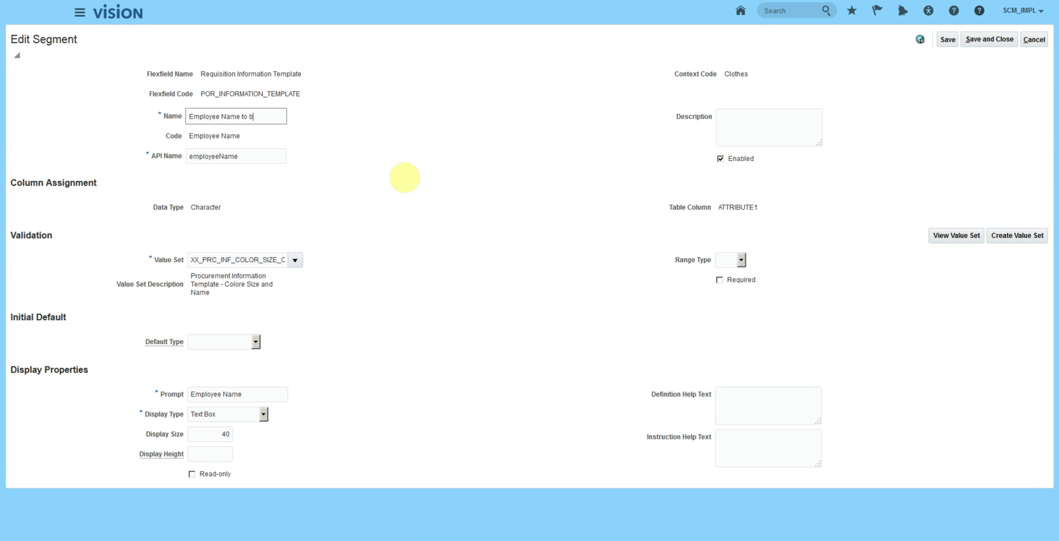
pyautogui.click(287, 394)
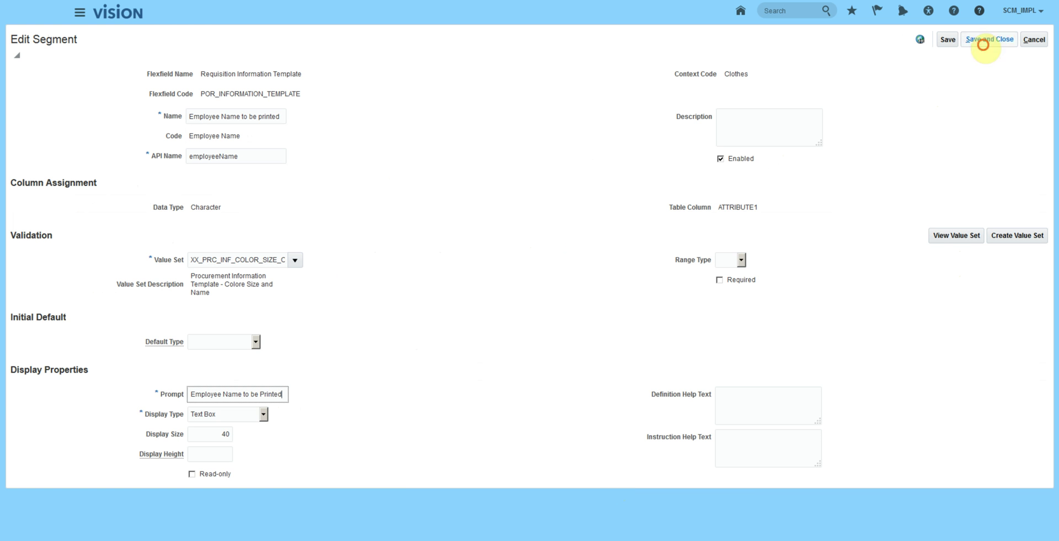
pyautogui.click(988, 39)
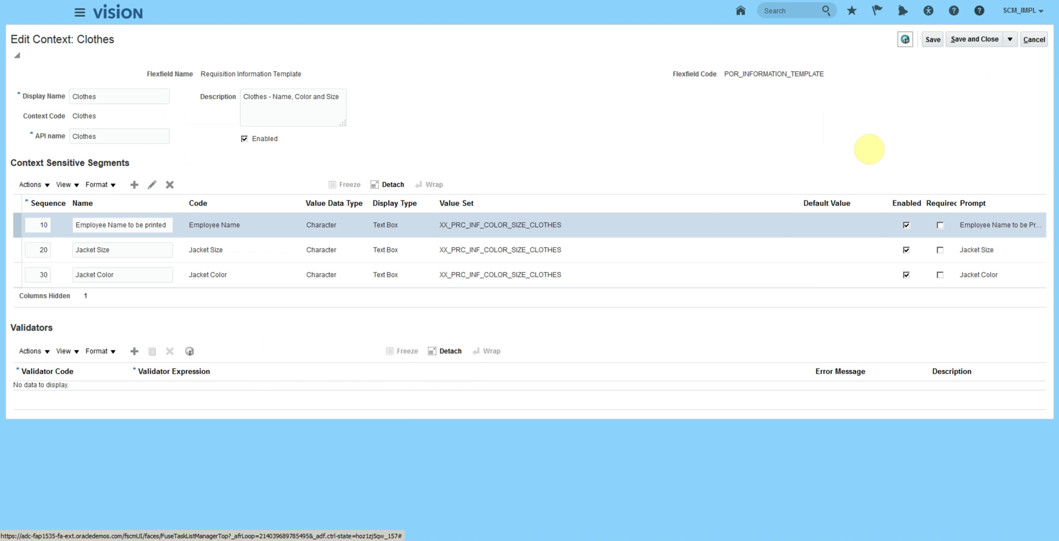
# Save and close the Clothes context and the flexfield's context setup, returning to the list of information template descriptive flexfields.
pyautogui.click(974, 39)
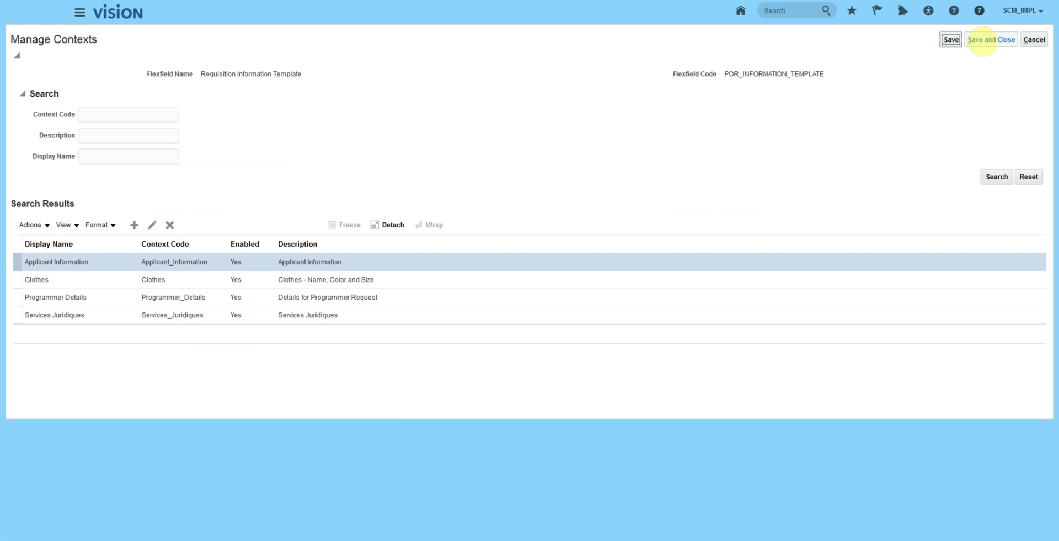
pyautogui.click(982, 40)
pyautogui.click(986, 40)
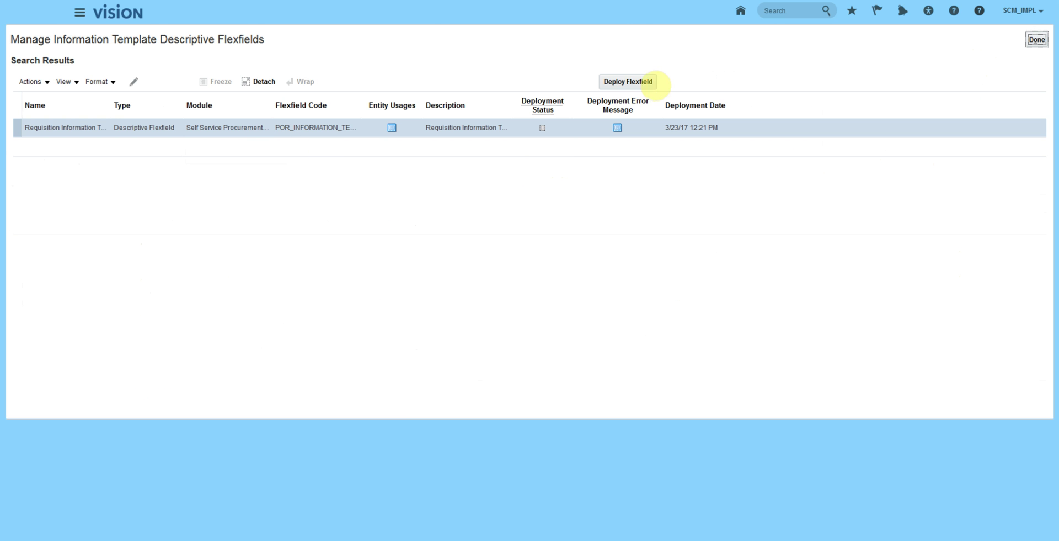
# Deploy the Requisition Information Template flexfield and return to the Self Service Procurement setup tasks.
pyautogui.click(651, 83)
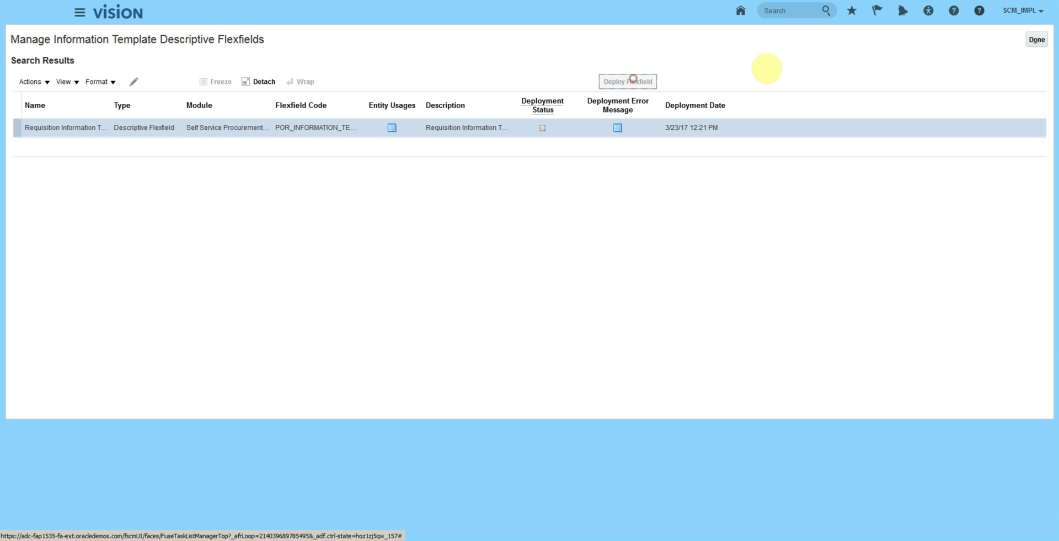
pyautogui.click(677, 338)
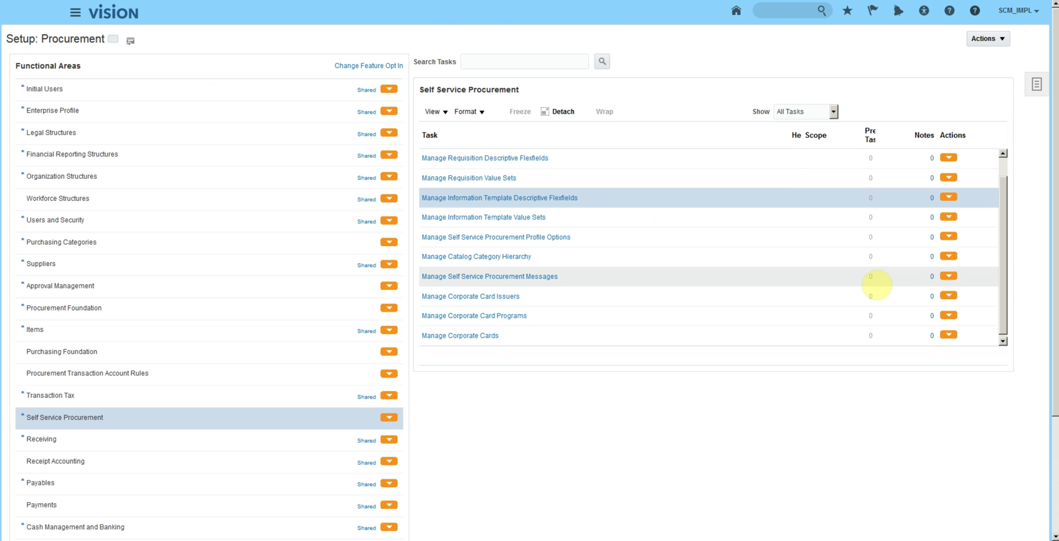